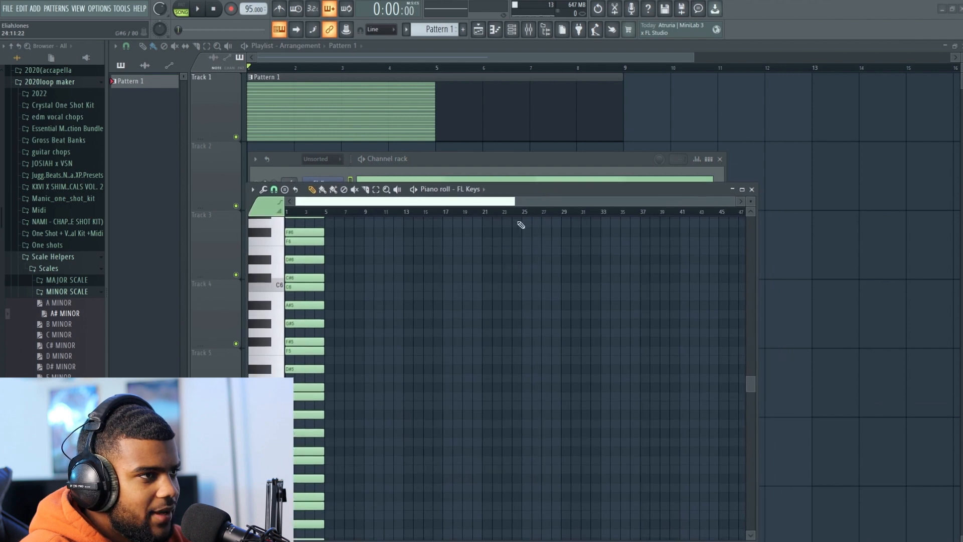
Minimize the FL Keys piano roll and build a D#4, A#4 and F#5 chord at the start of bar 1 in Analog Lab V
scroll(420, 215, up, 5)
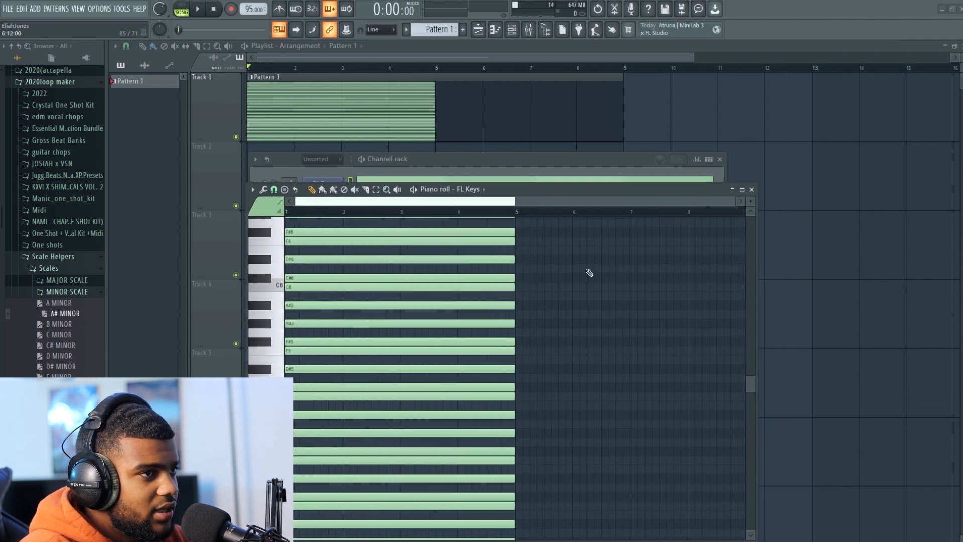
click(732, 189)
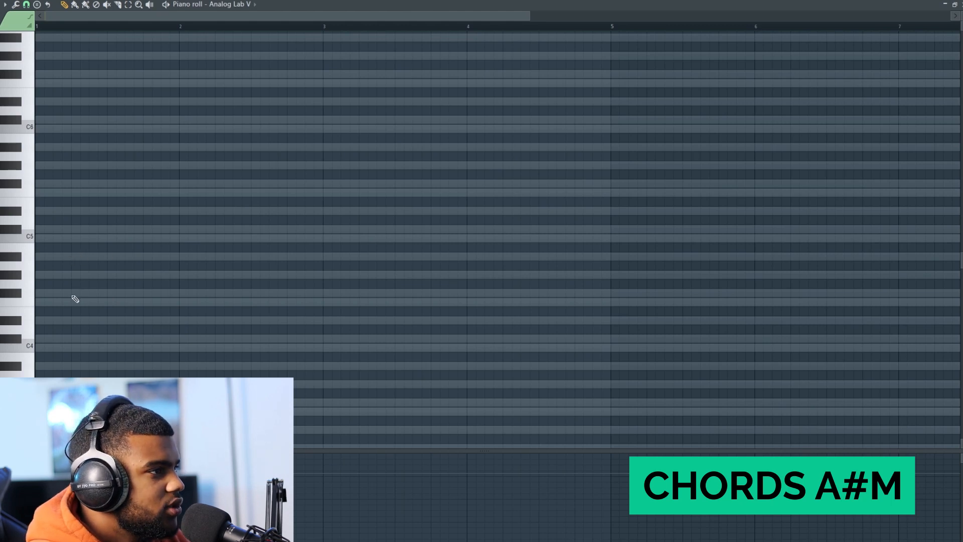
mouse_move(75, 296)
mouse_down()
mouse_move(56, 292)
mouse_move(24, 324)
mouse_up()
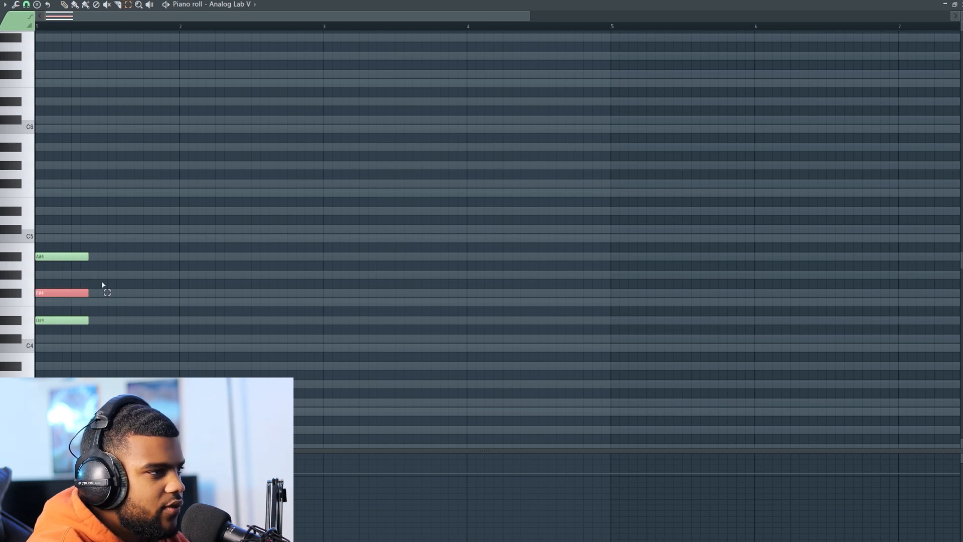
key(ctrl+Up)
key(space)
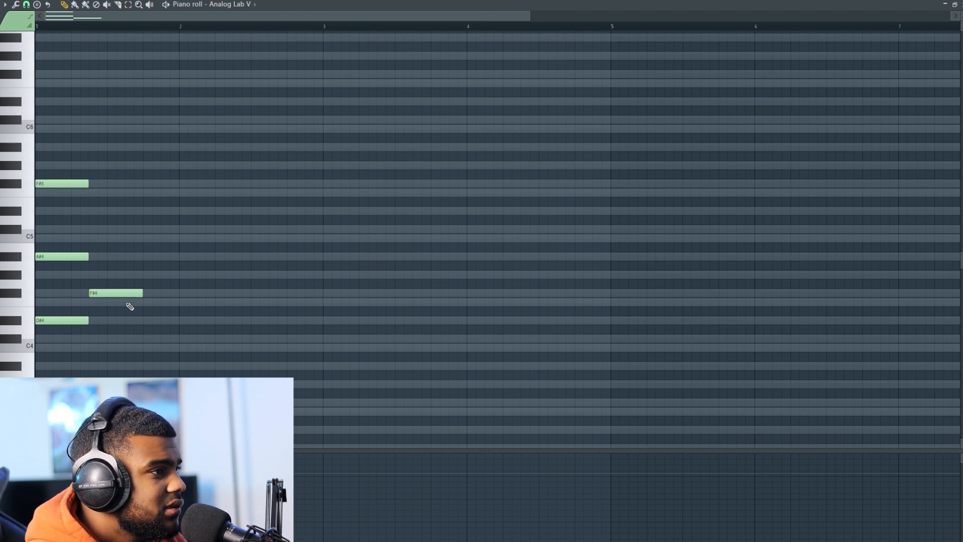
Add a second chord of C#4, F4 and G#4 directly after the first chord and play it back
drag(101, 248, 86, 277)
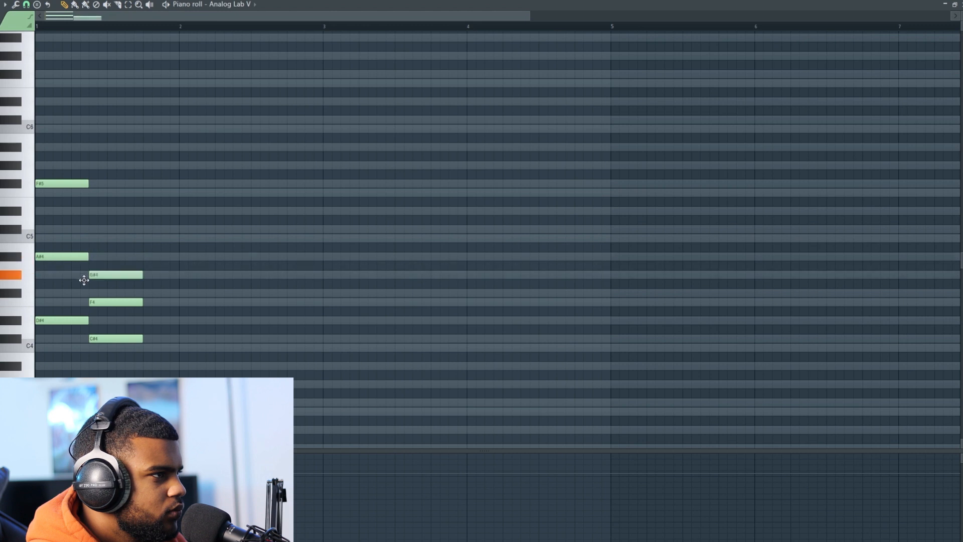
key(space)
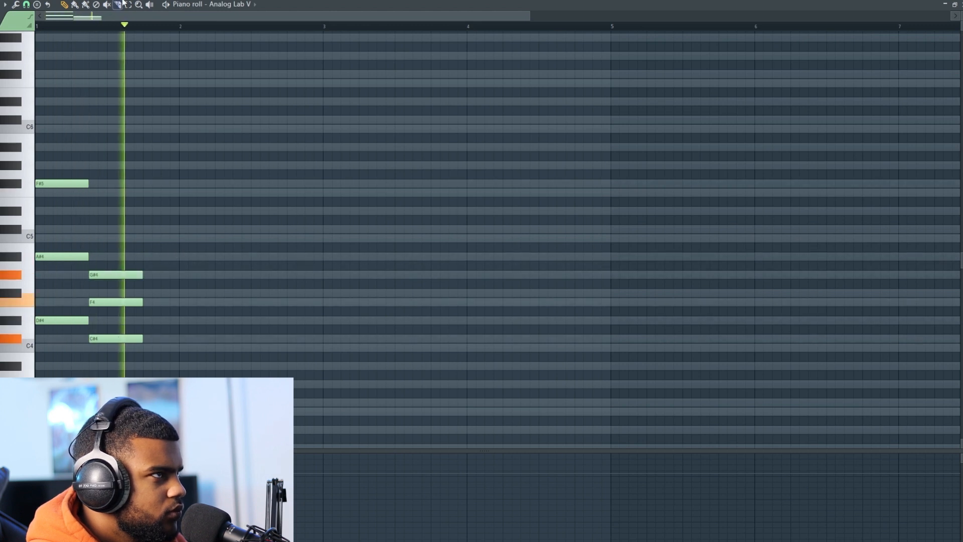
key(space)
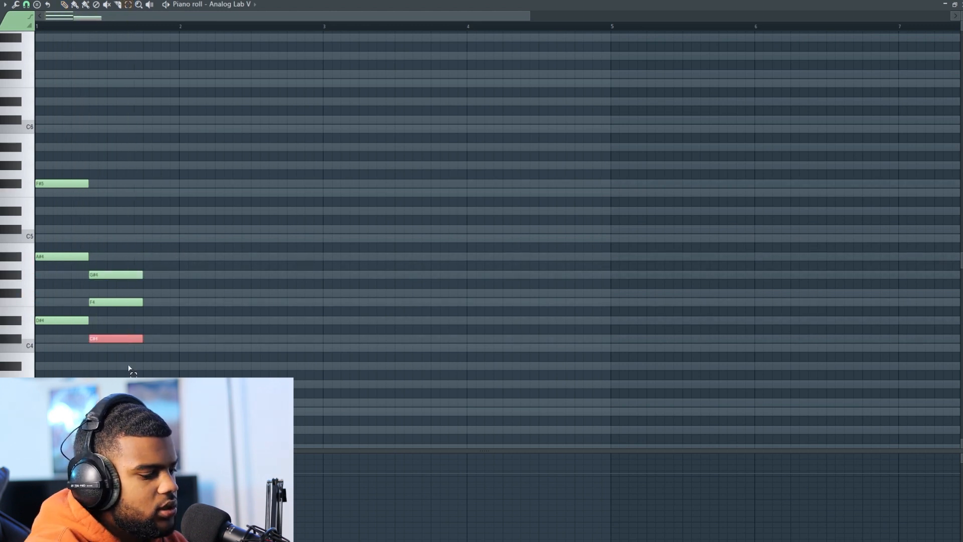
Raise the second chord's C#4 and G#4 notes by an octave each, auditioning the changes
key(ctrl+Up)
key(space)
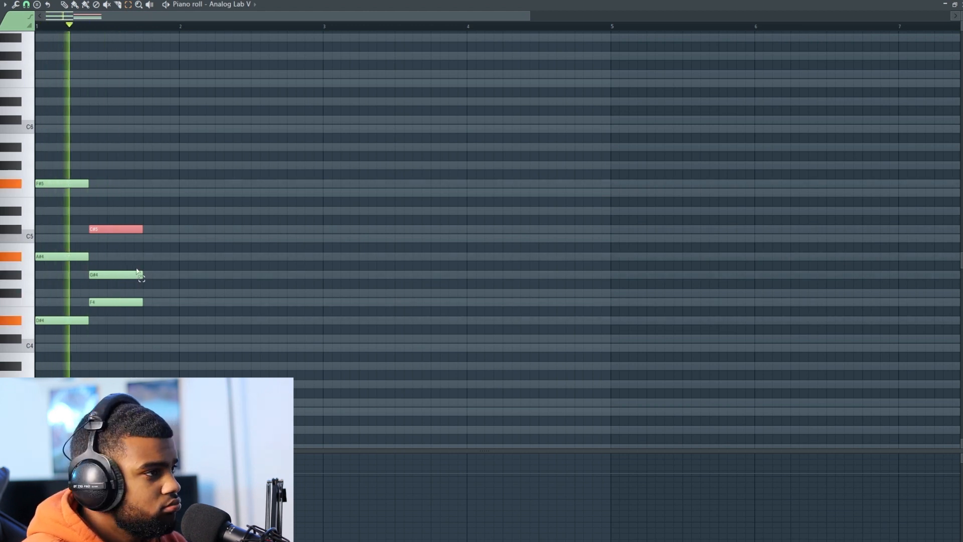
click(137, 275)
key(space)
key(ctrl+Up)
key(space)
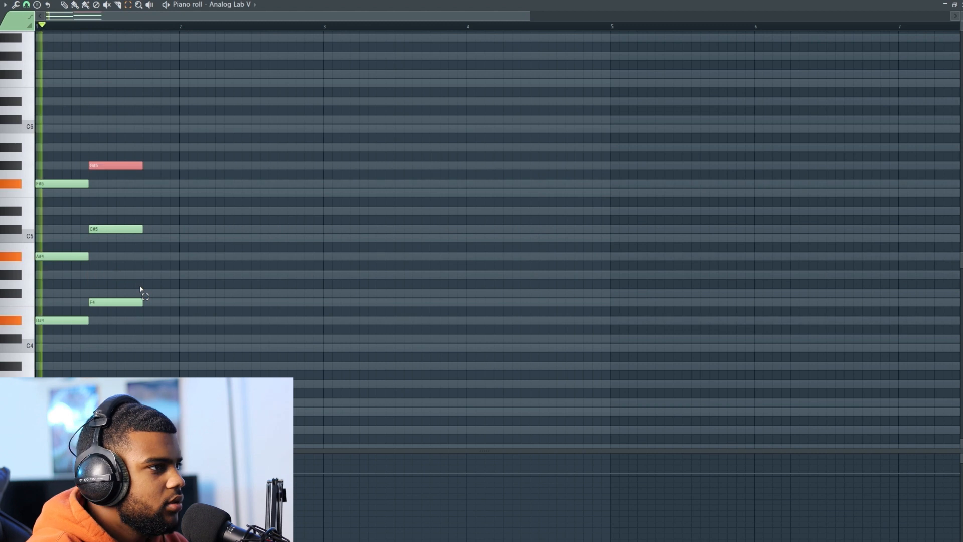
key(space)
Add a long third chord of F#3, C#4, G#4, A#4, C#5 and F5 lasting until bar 3, and play it back
click(151, 338)
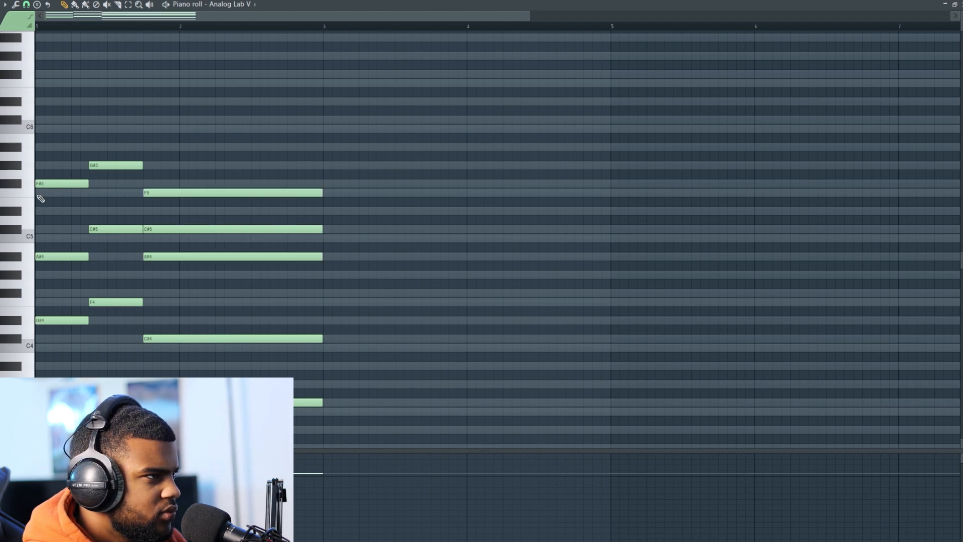
key(space)
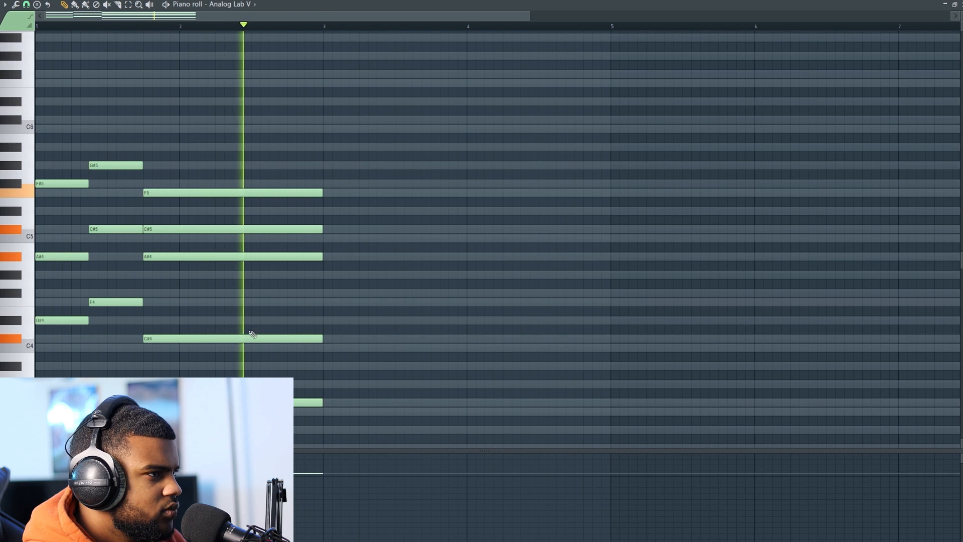
key(space)
click(165, 274)
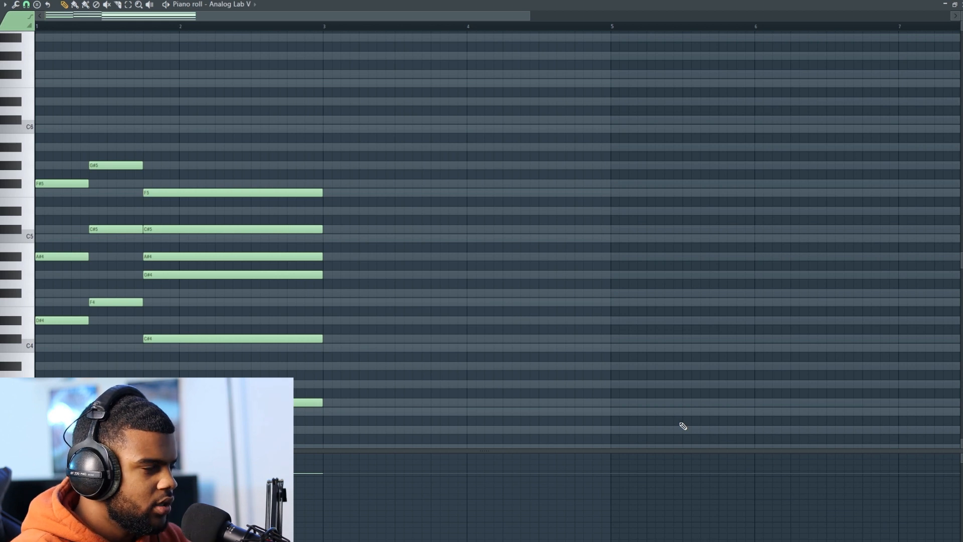
key(space)
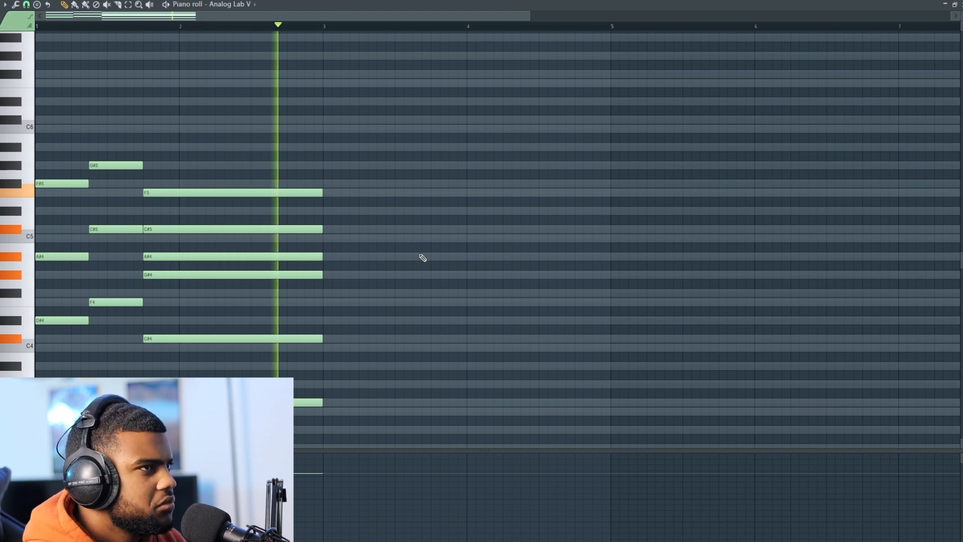
key(space)
Shorten all chord notes slightly to leave small gaps, strum them with the strumizer, and play back the result
drag(242, 112, 36, 406)
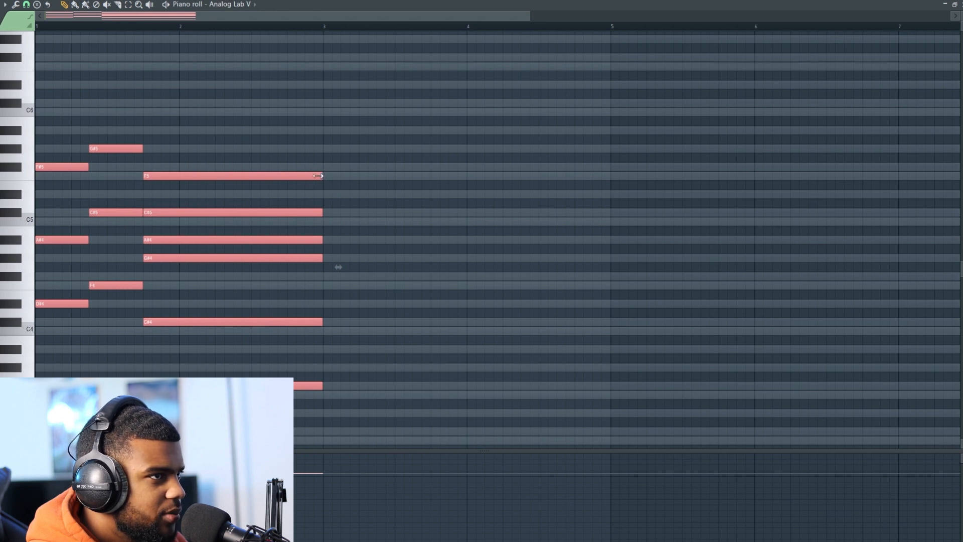
drag(318, 176, 315, 176)
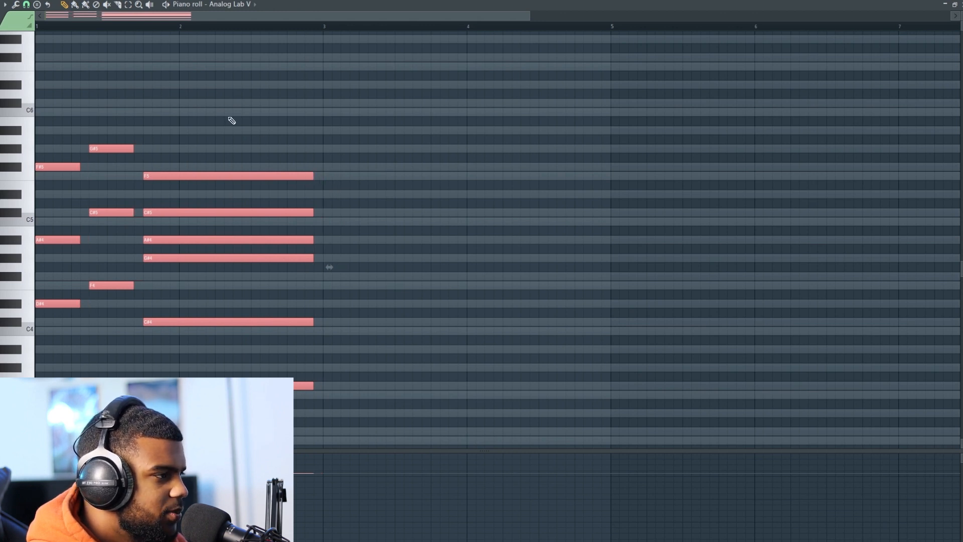
key(ctrl+d)
key(ctrl+s)
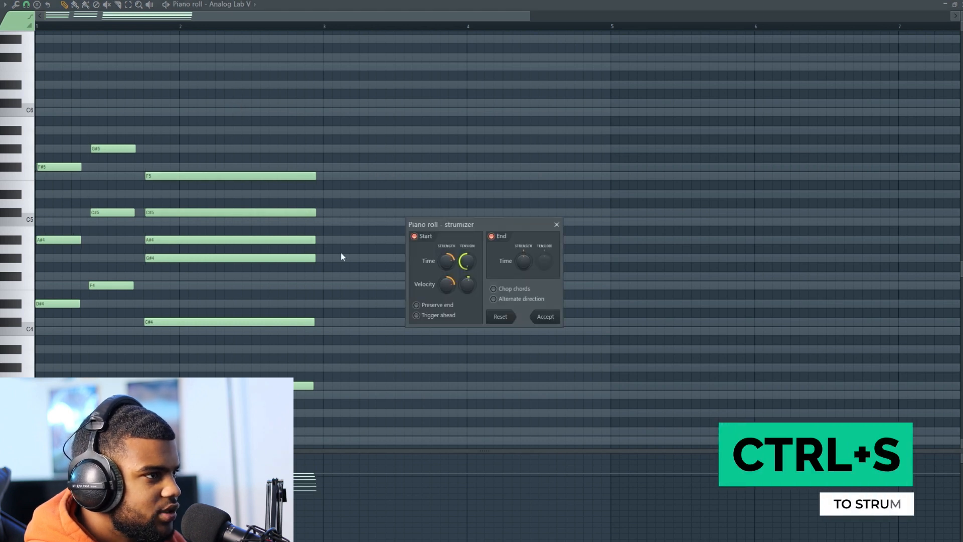
click(547, 319)
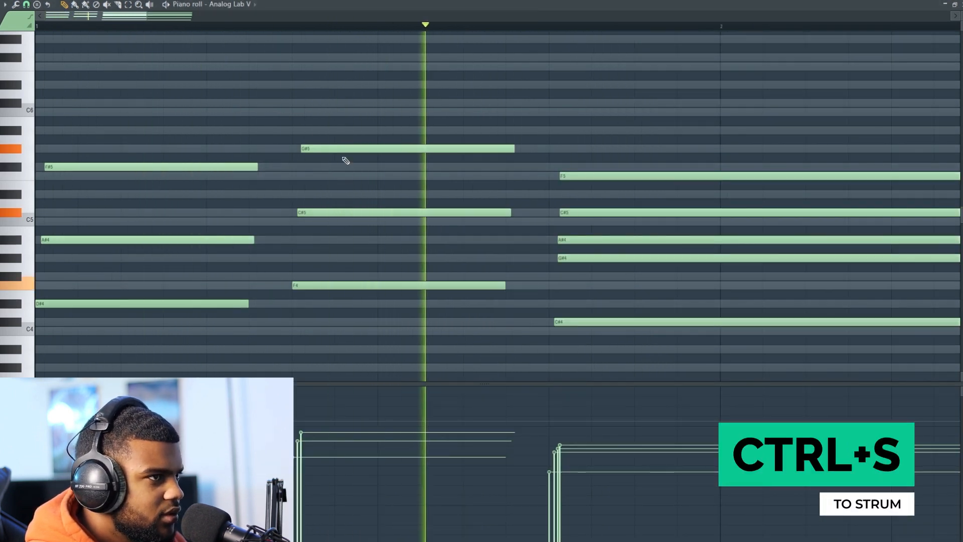
scroll(421, 246, down, 4)
scroll(416, 226, up, 2)
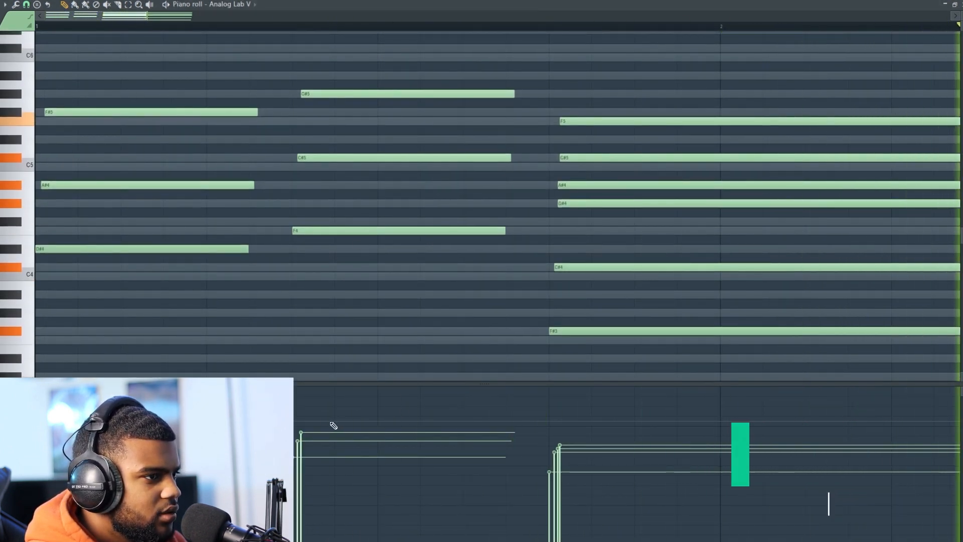
key(space)
Duplicate the two-bar chord progression so that it plays three times, through the end of bar 6
scroll(471, 31, down, 6)
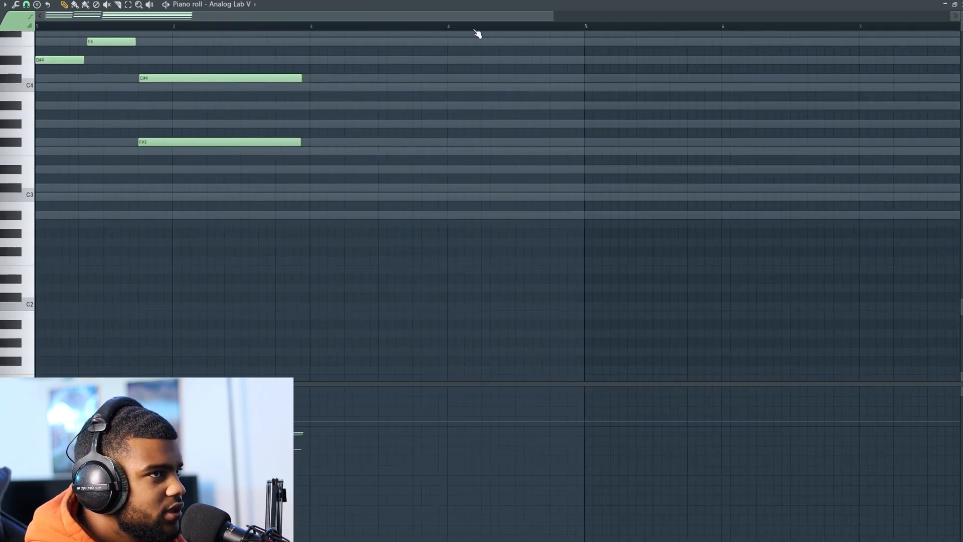
scroll(347, 152, up, 2)
scroll(255, 103, up, 5)
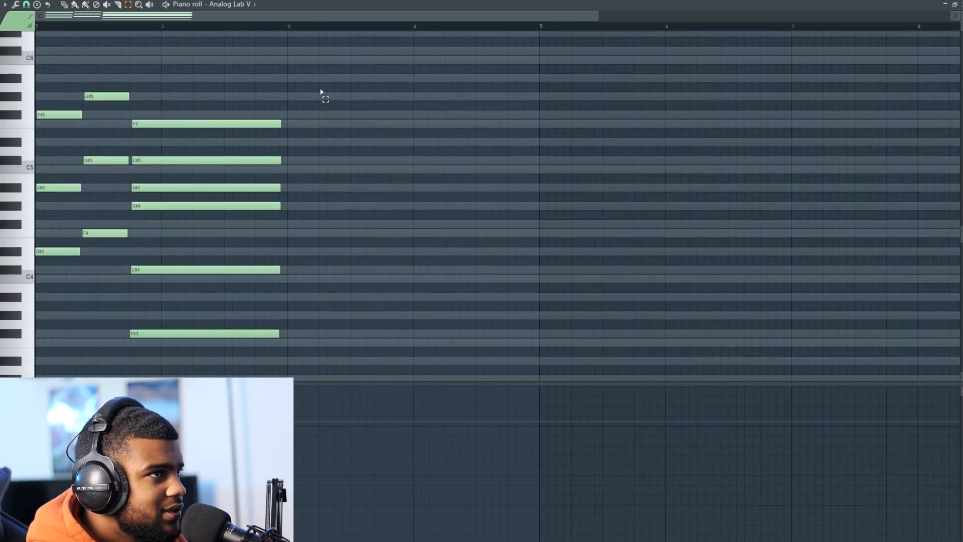
key(ctrl+a)
scroll(292, 151, down, 3)
scroll(458, 212, up, 5)
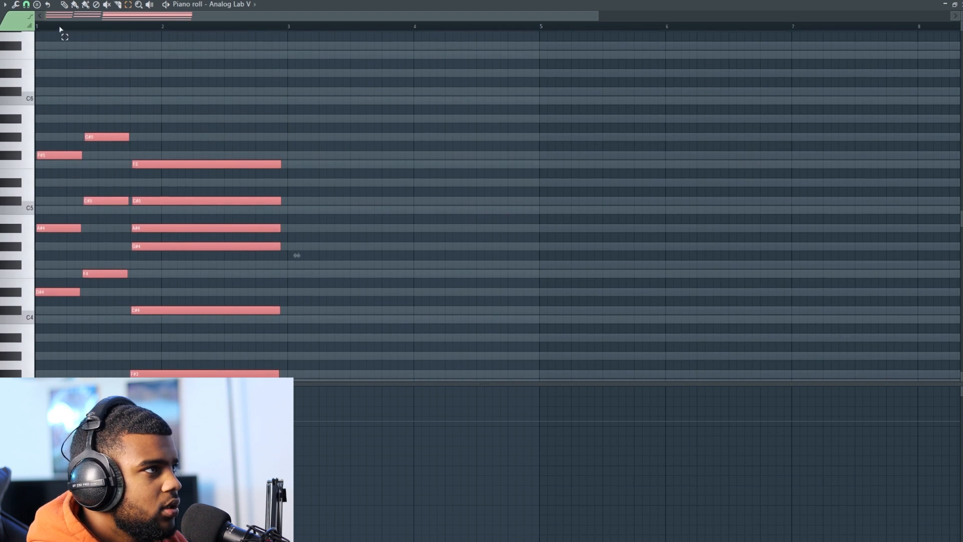
click(26, 5)
click(35, 158)
drag(301, 28, 589, 62)
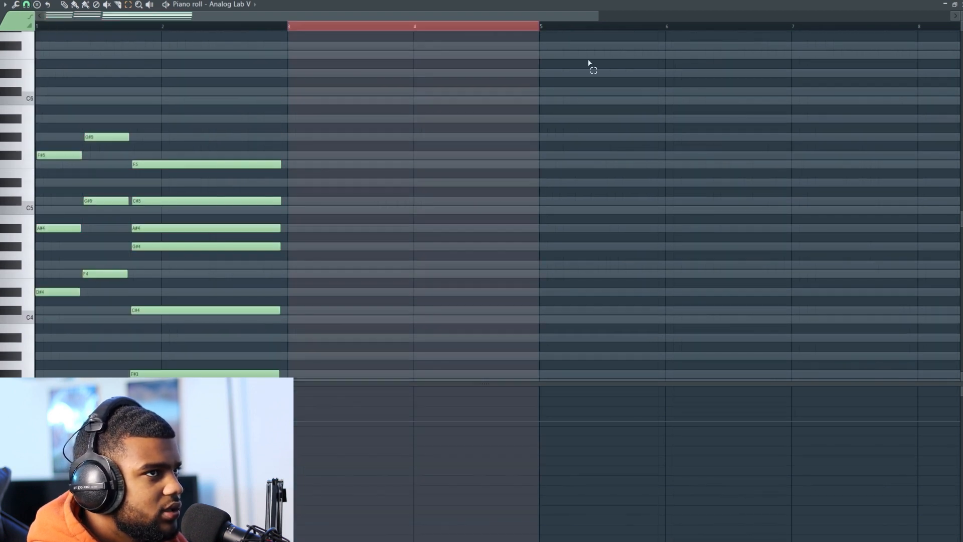
scroll(284, 74, down, 4)
key(ctrl+a)
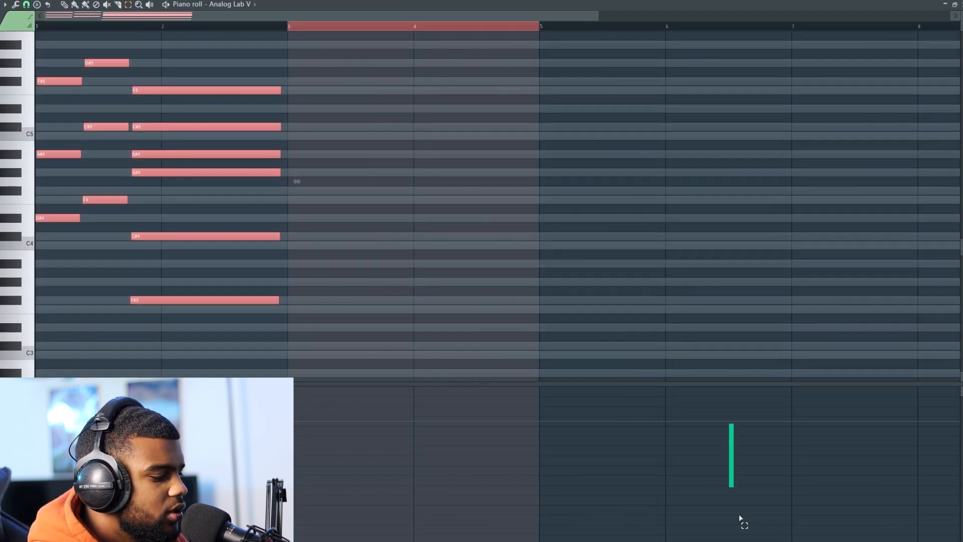
key(ctrl+b)
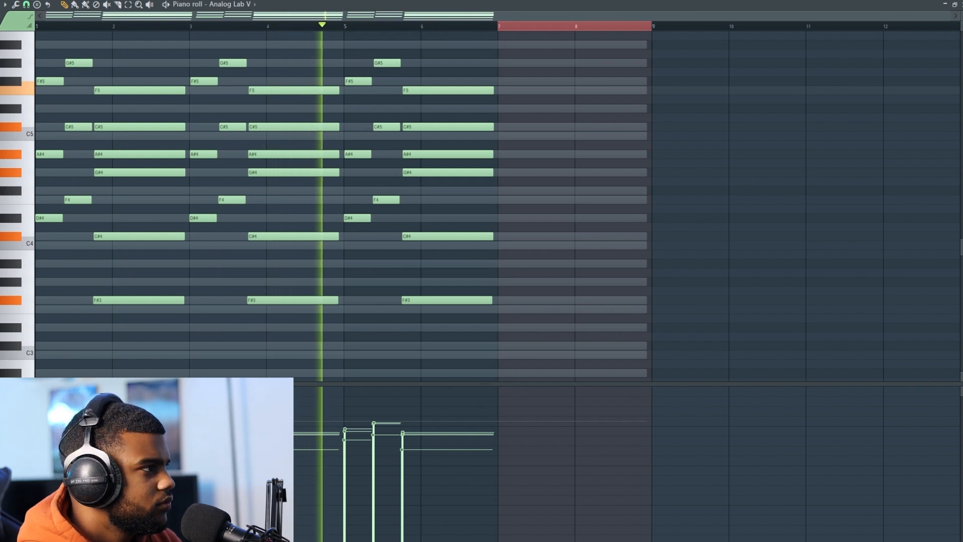
key(Tab)
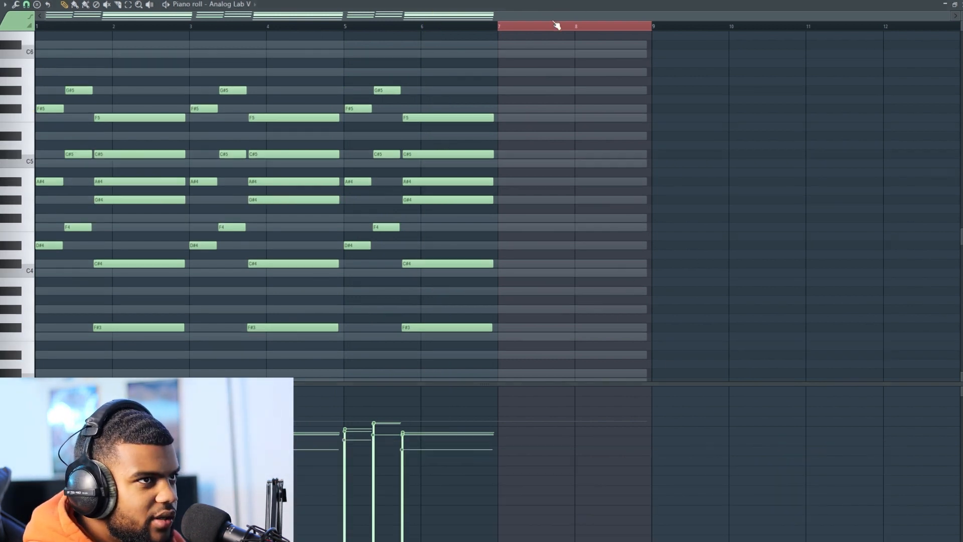
Add a short C4, A#4 and D#5 chord at the start of bar 7
scroll(570, 28, up, 5)
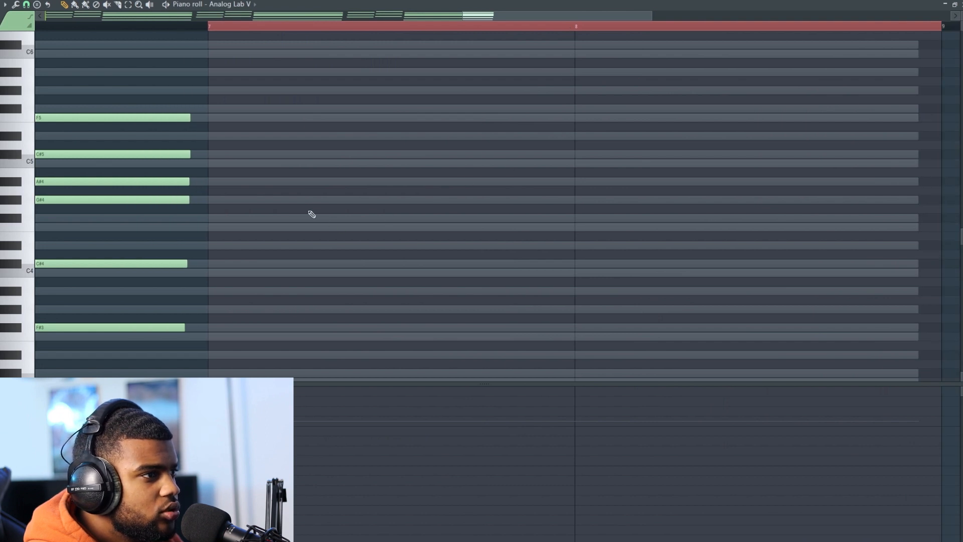
scroll(312, 214, down, 2)
scroll(216, 30, down, 2)
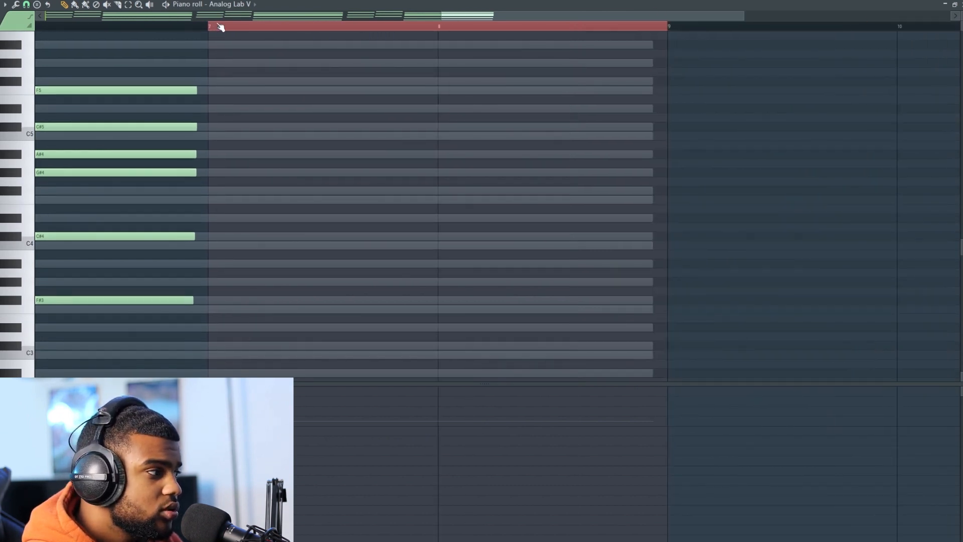
scroll(221, 27, down, 1)
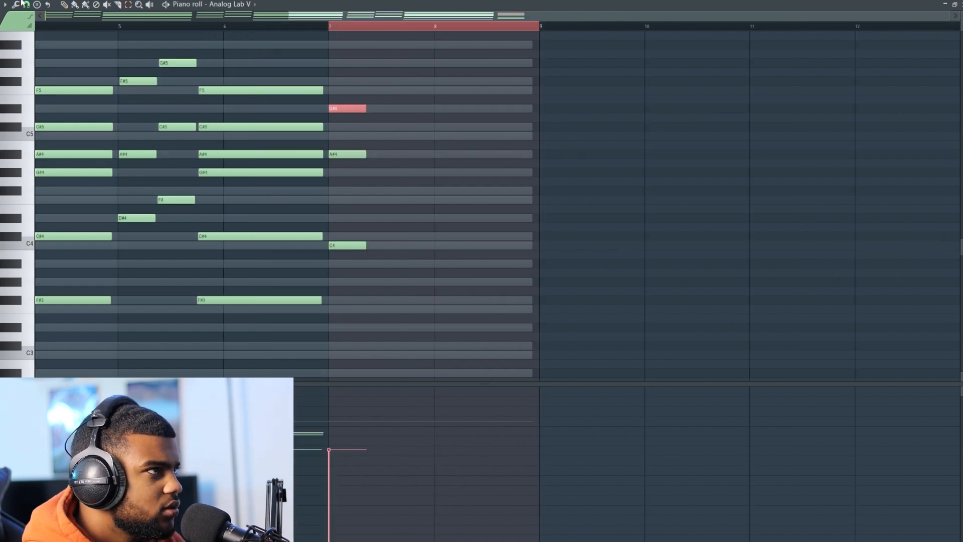
click(26, 5)
click(38, 22)
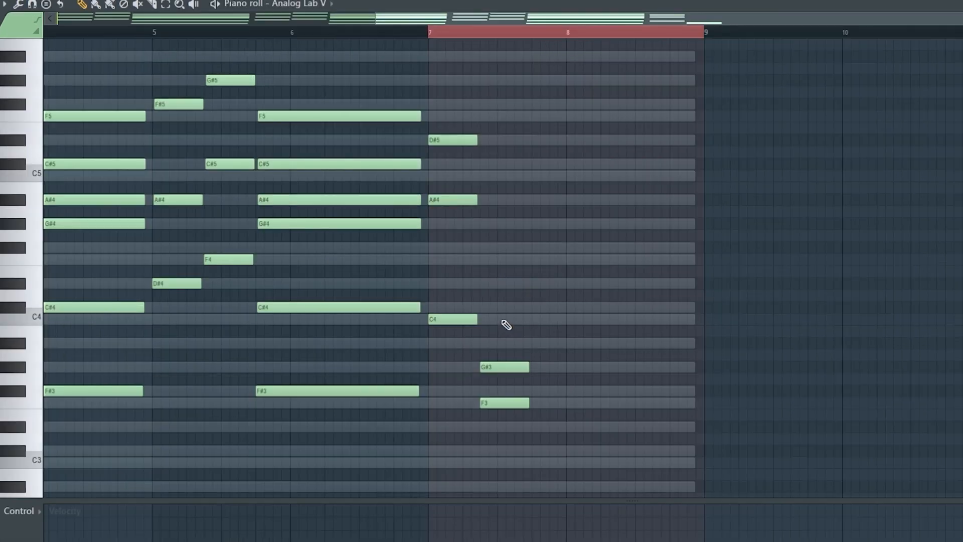
Build an F, G# and D# chord after the bar 7 chord, raise it an octave to F4, G#4 and D#5, and audition it
drag(385, 247, 373, 234)
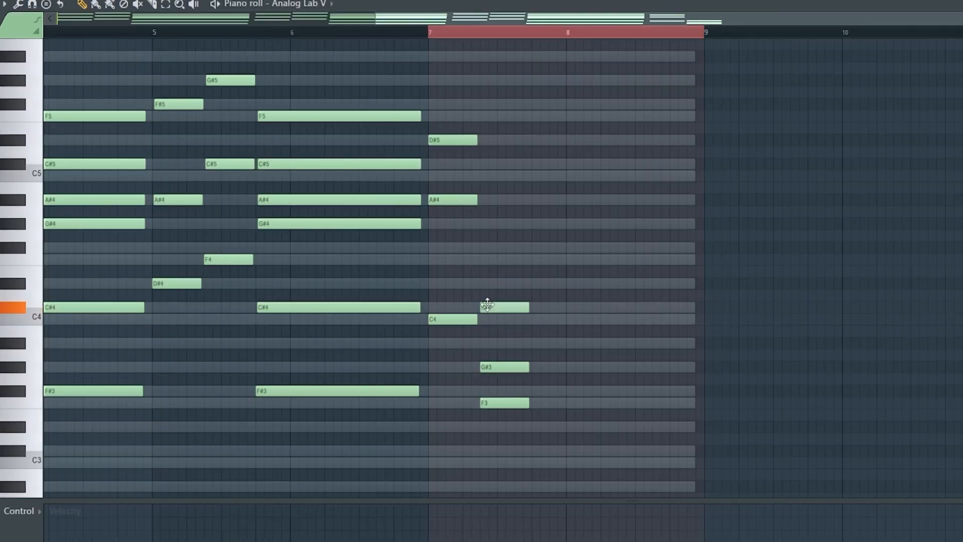
drag(487, 305, 488, 278)
ctrl+drag(530, 206, 487, 454)
key(ctrl+Up)
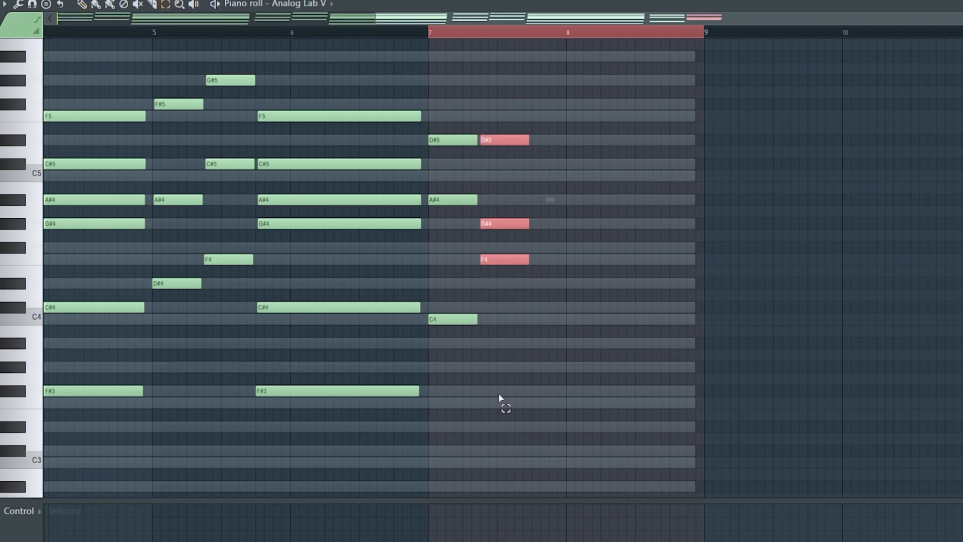
key(space)
key(space)
key(space)
click(502, 341)
click(82, 5)
key(space)
key(space)
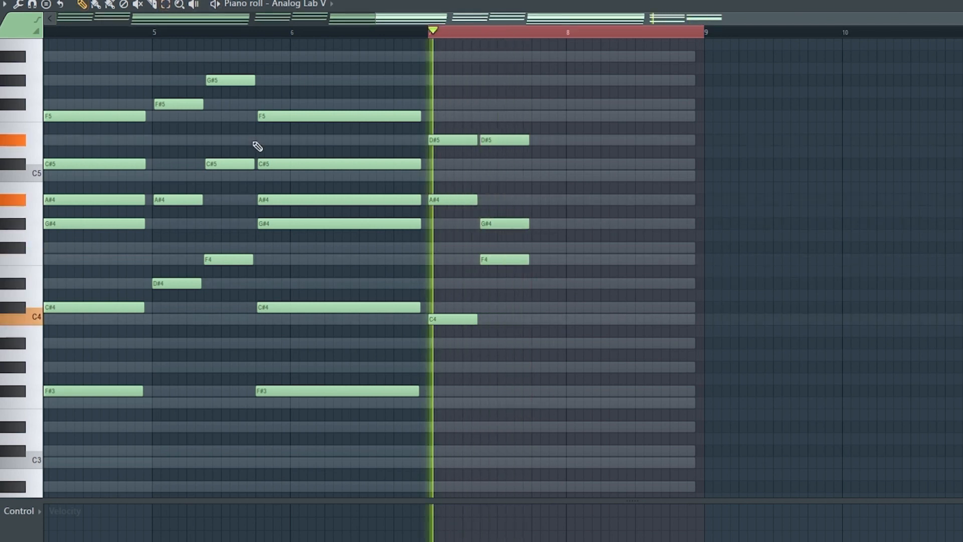
Lower the F4 note of the second chord in bar 7 by an octave to F3
key(space)
scroll(648, 242, down, 1)
key(e)
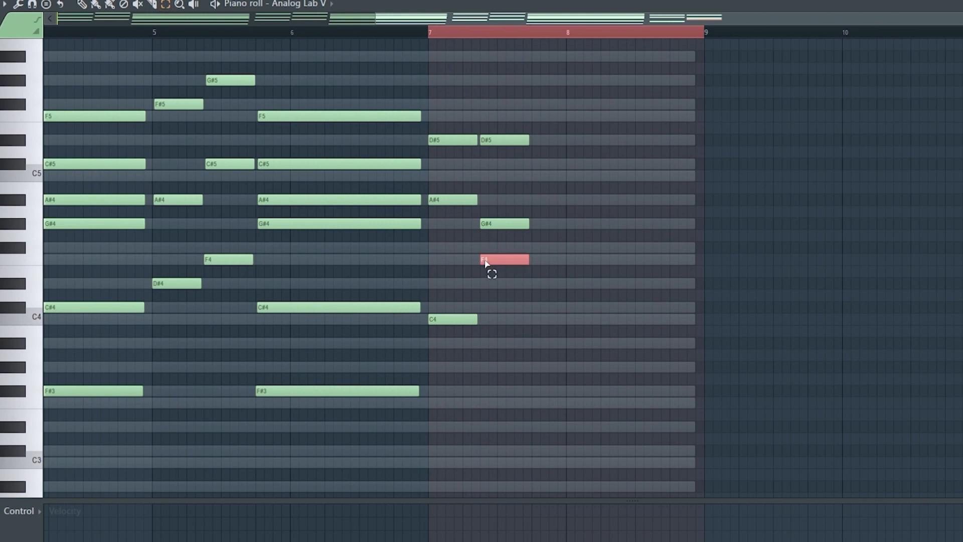
key(ctrl+z)
Add a long closing chord with A#3, F4 and higher notes above them, lasting until bar 9, auditioning it along the way
drag(550, 212, 550, 226)
right_click(550, 225)
key(space)
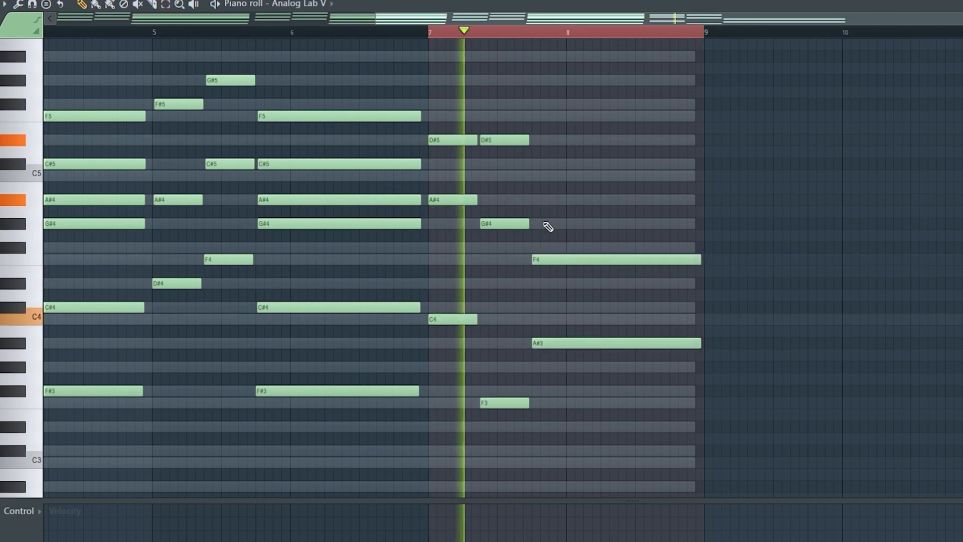
click(535, 223)
key(space)
drag(533, 187, 533, 176)
key(space)
drag(546, 152, 572, 141)
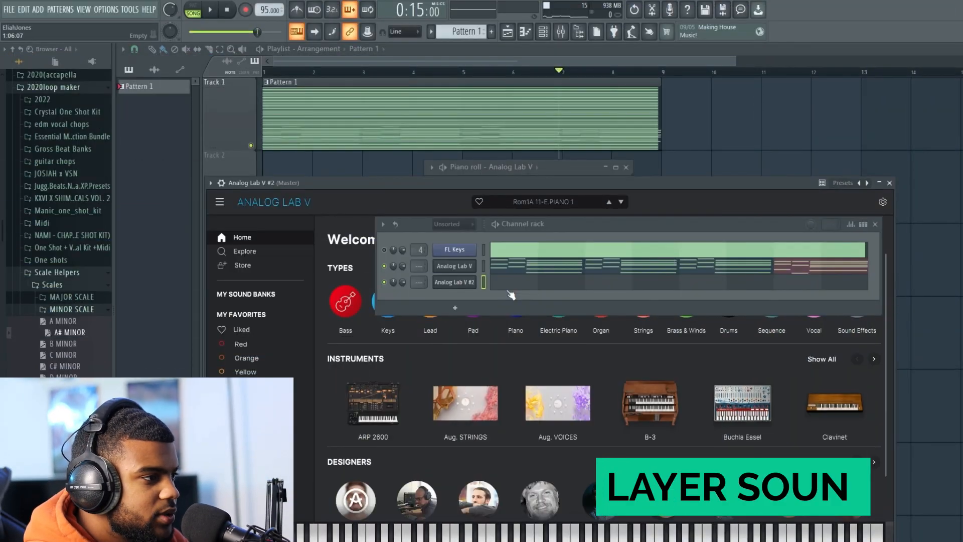
Copy all chord notes from the Analog Lab V channel into the Analog Lab V #2 channel
click(518, 272)
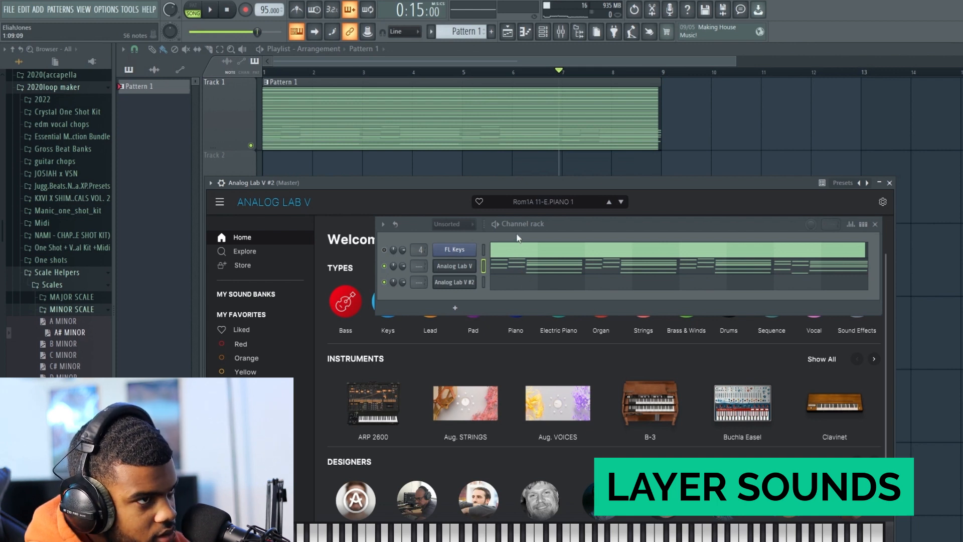
click(521, 271)
key(ctrl+a)
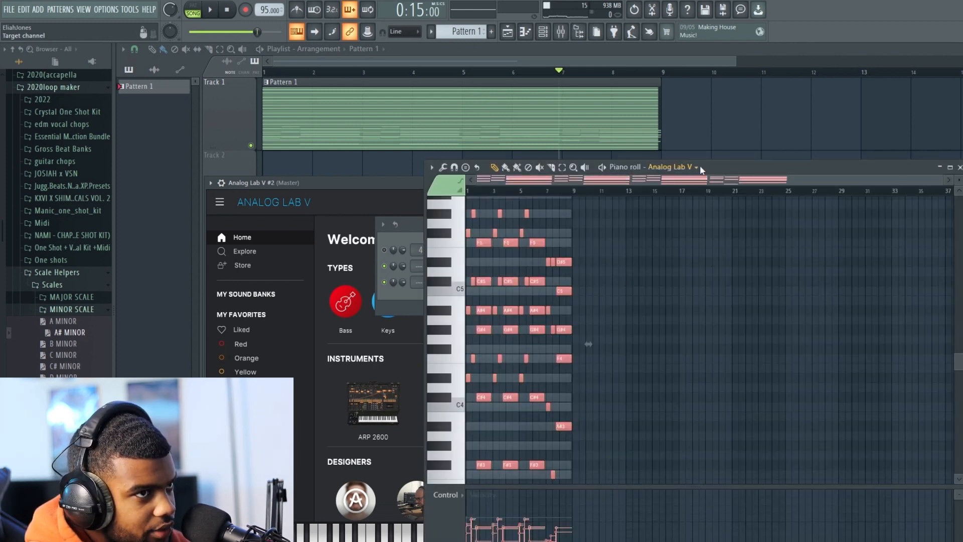
drag(719, 170, 711, 454)
click(501, 284)
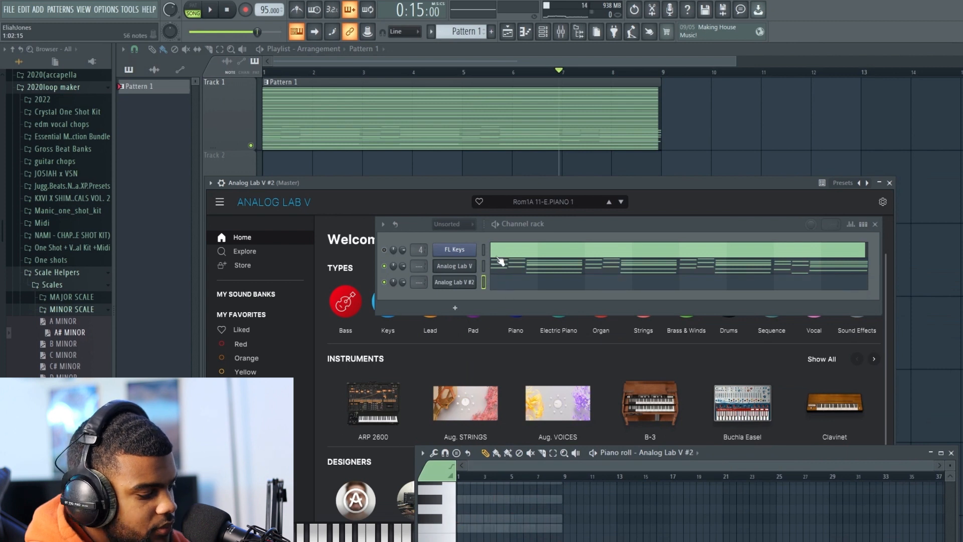
key(ctrl+v)
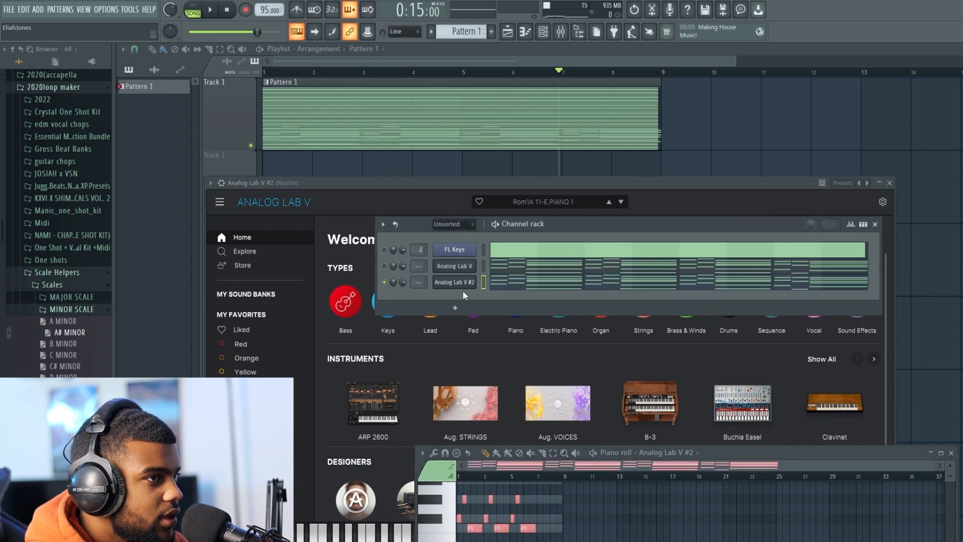
Load the Baby Angelic preset from the LOOPHOLE sound bank into Analog Lab V #2 and audition the chords with it
click(462, 288)
click(464, 290)
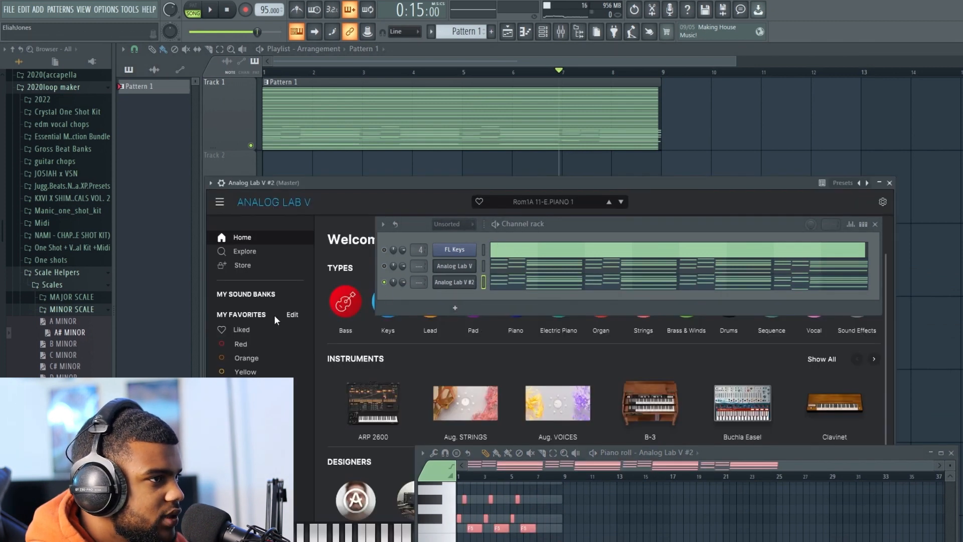
drag(663, 221, 842, 148)
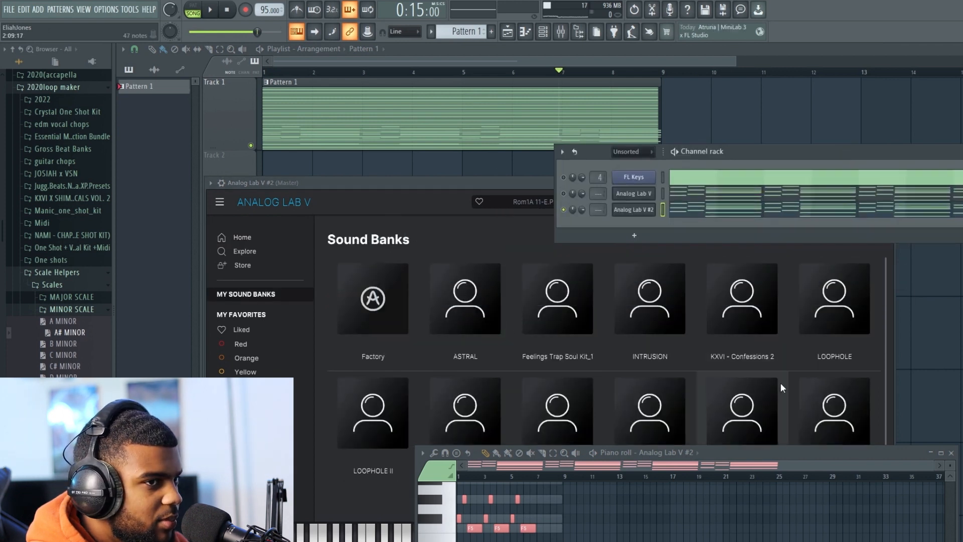
drag(778, 447, 772, 530)
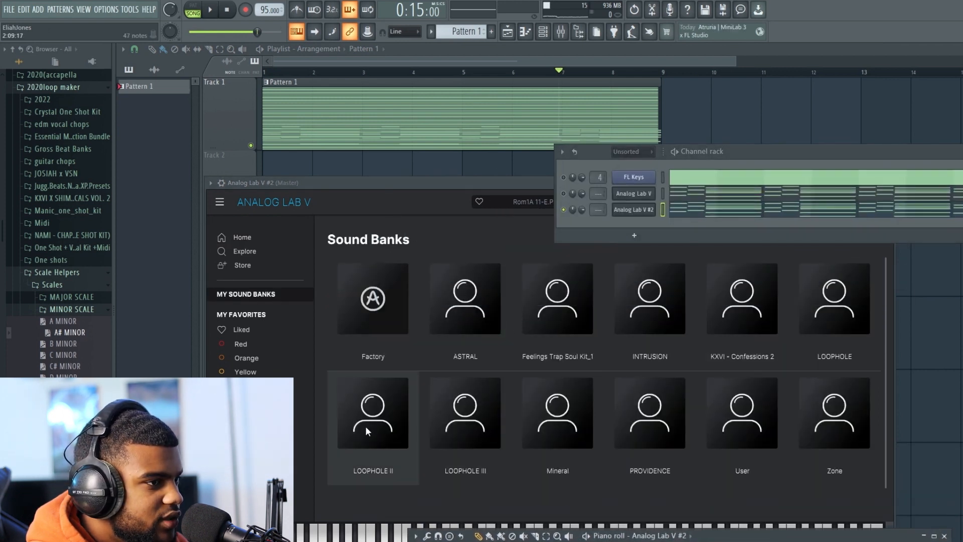
drag(727, 152, 799, 91)
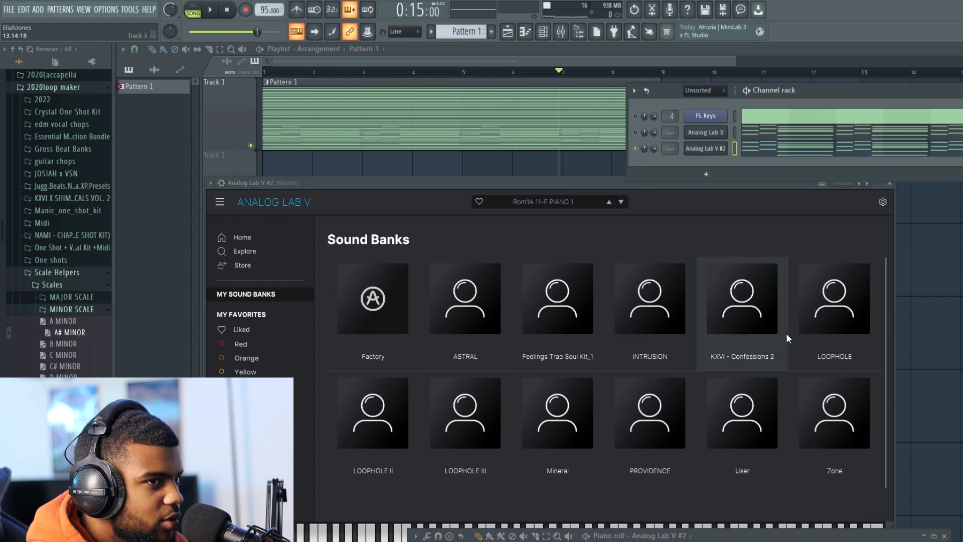
click(841, 307)
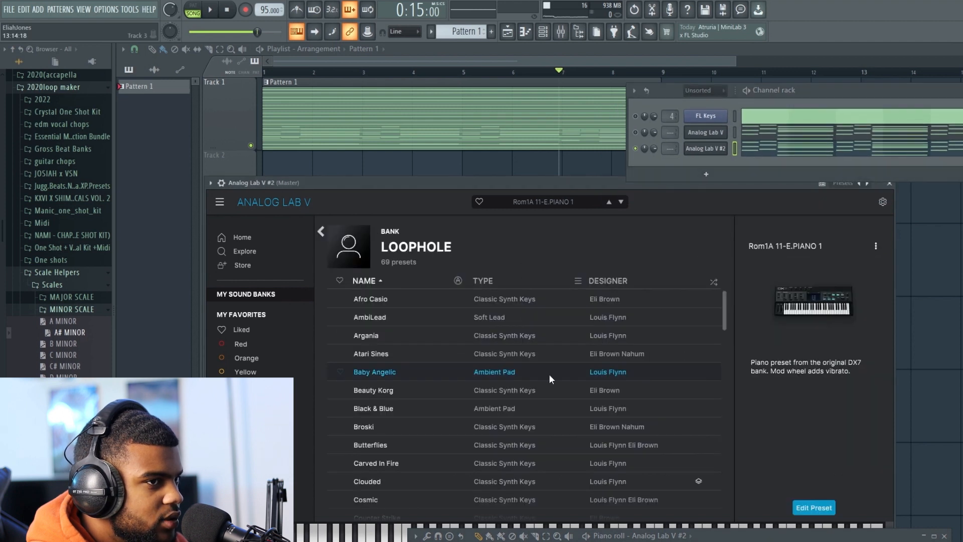
click(445, 372)
key(space)
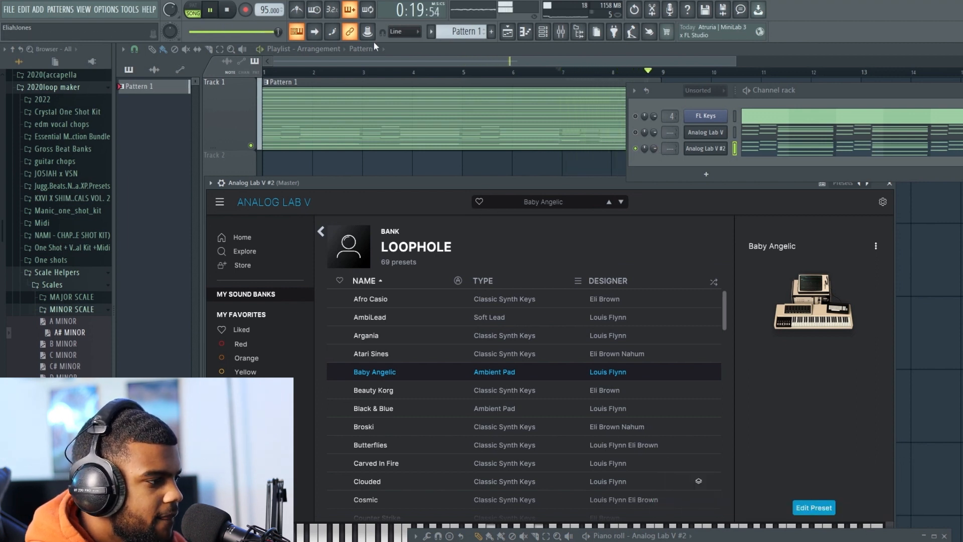
key(space)
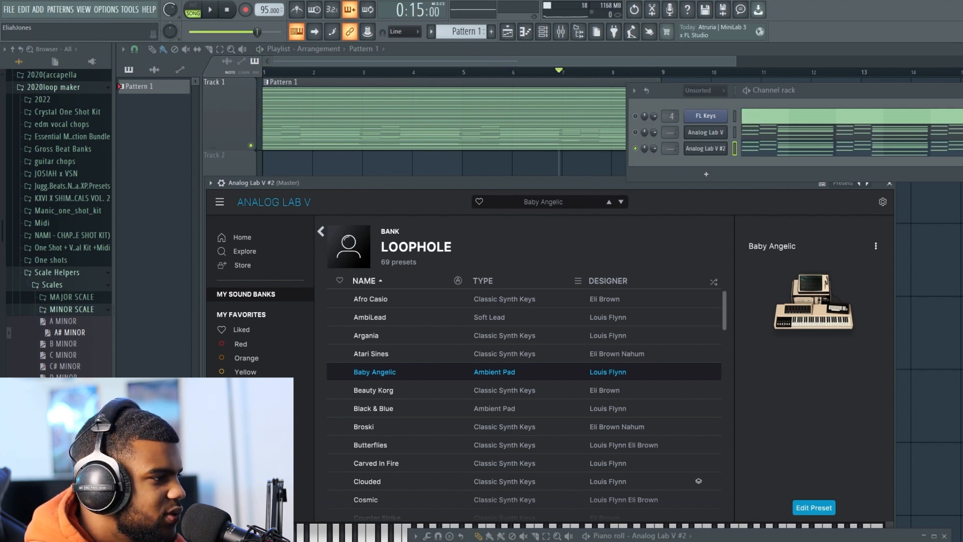
Add a third Analog Lab V layer using the Excellent R&B Rhodes preset and play back the layered chords
right_click(723, 148)
click(750, 241)
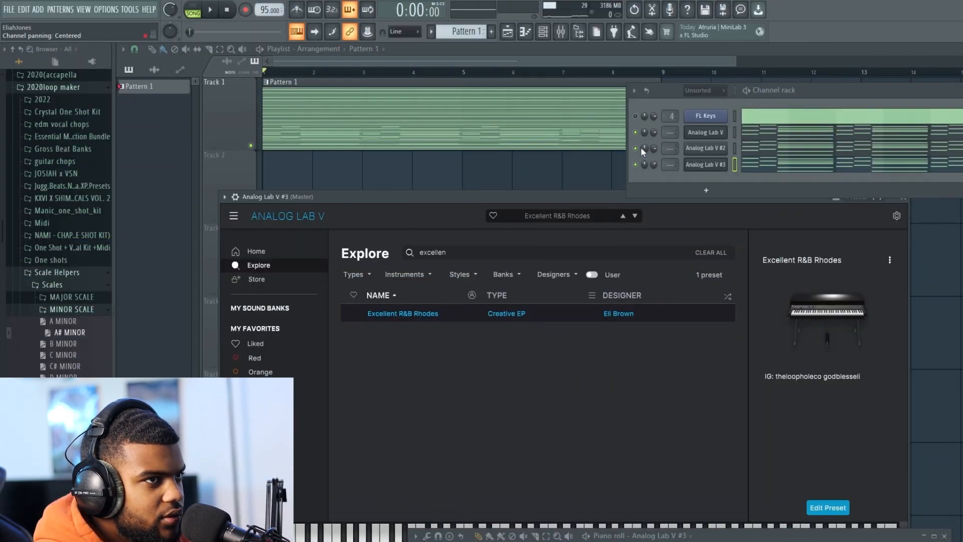
key(space)
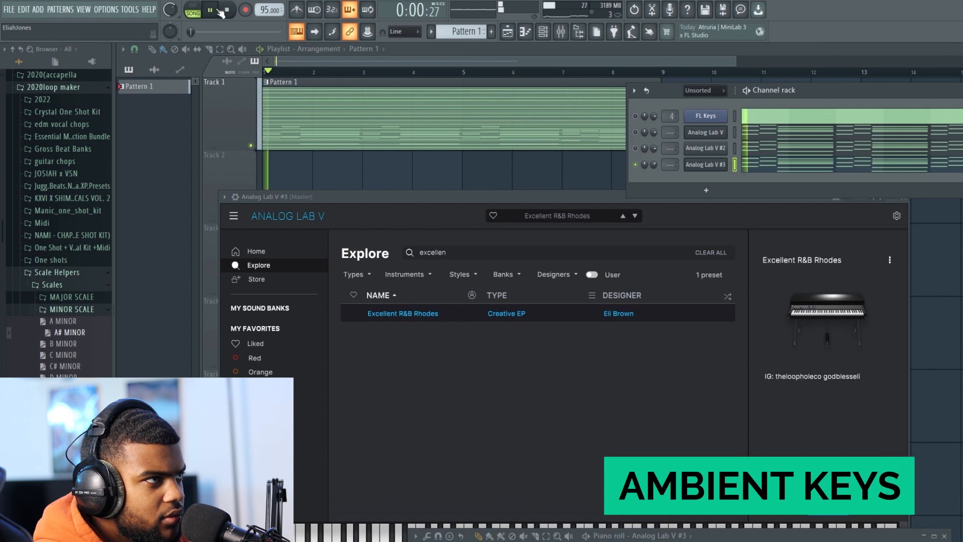
scroll(656, 167, up, 2)
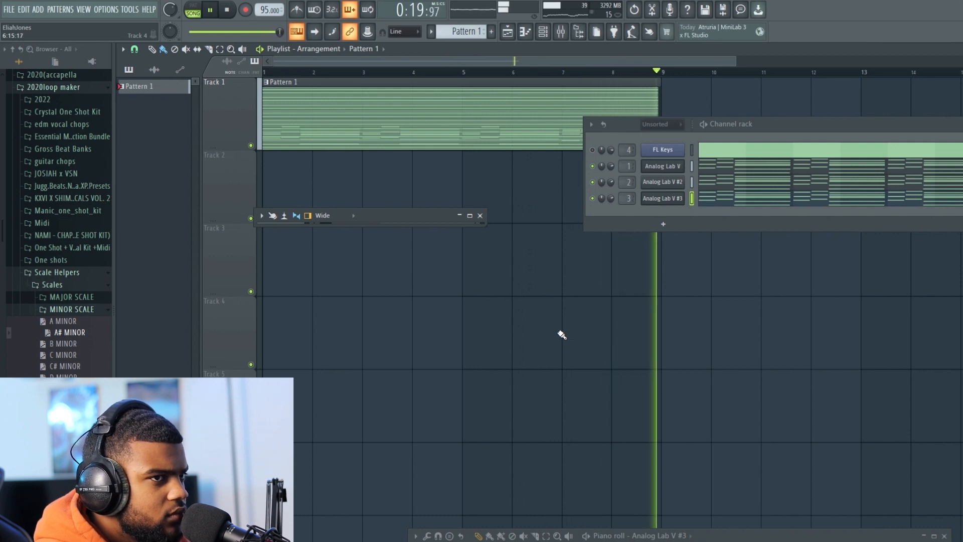
key(space)
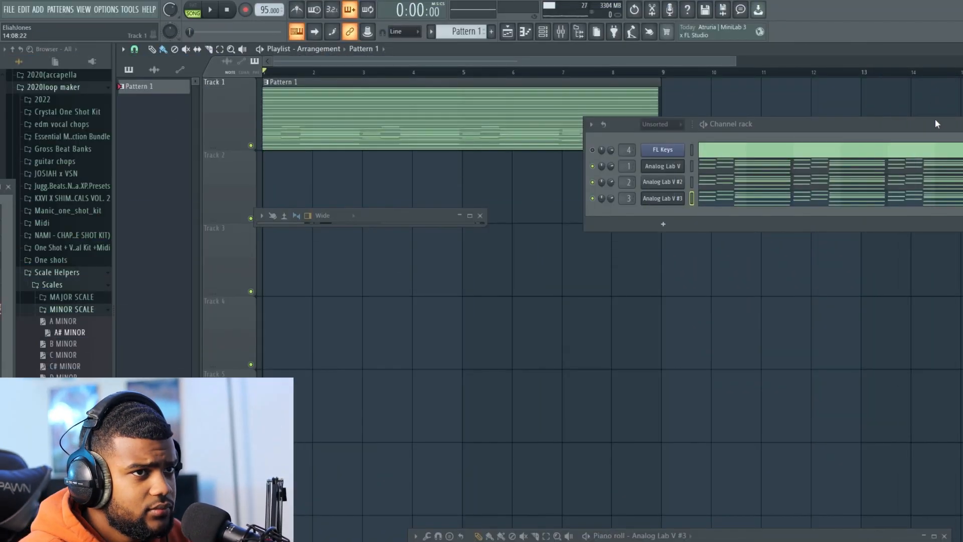
Lower the project tempo to 67 BPM and play the chords with the metronome on
drag(935, 124, 962, 442)
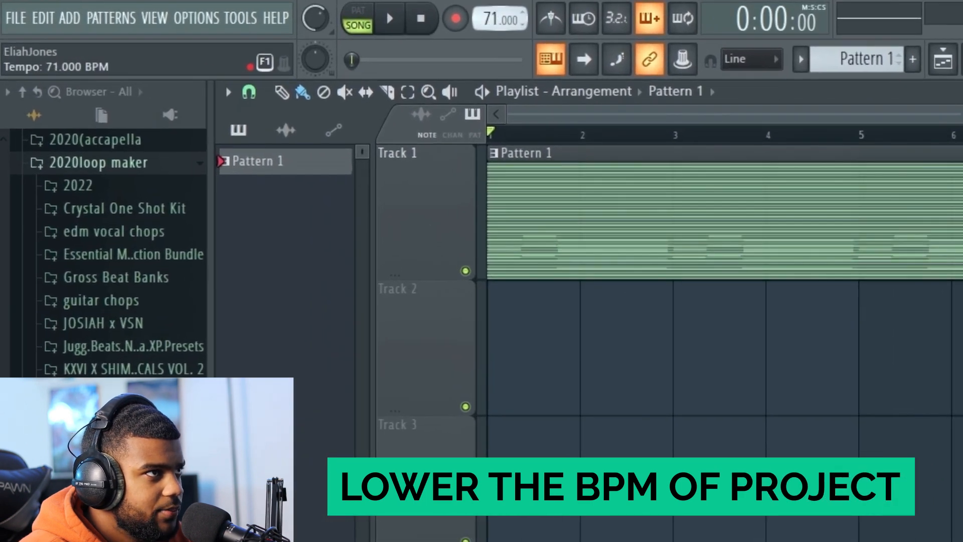
drag(495, 18, 494, 23)
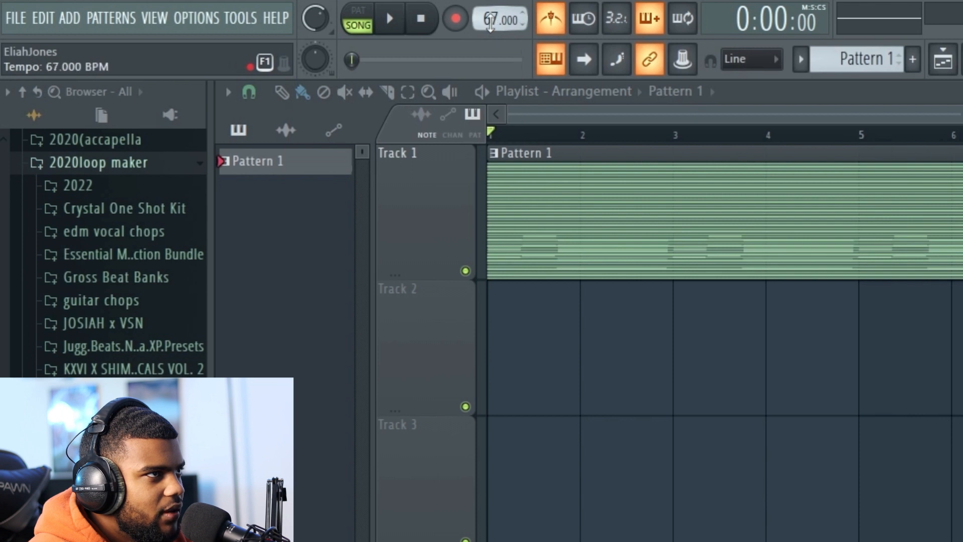
click(389, 19)
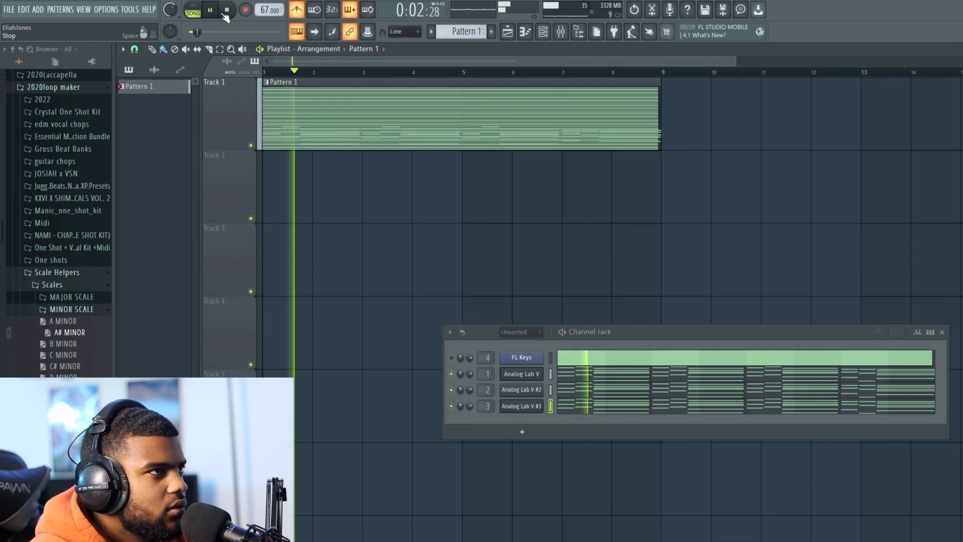
click(227, 10)
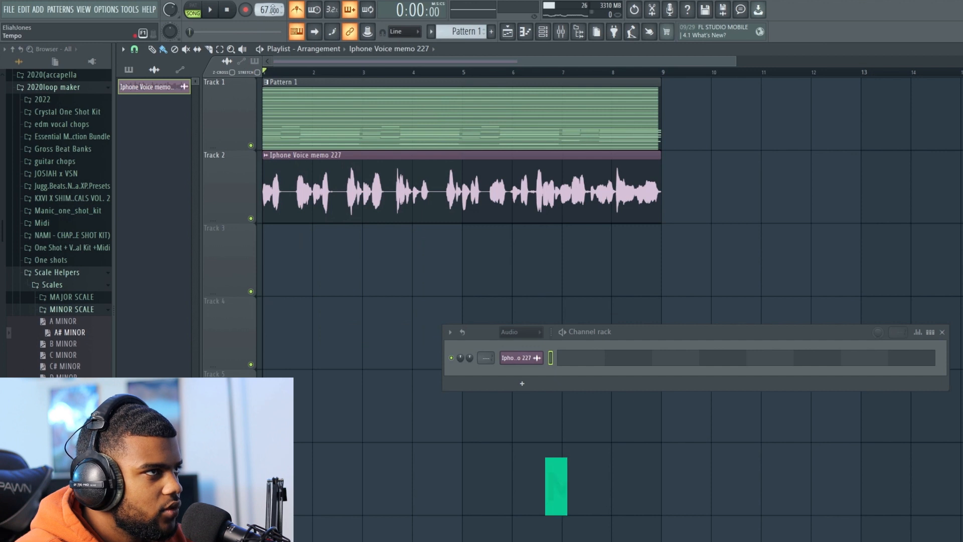
Raise the project tempo to 95 BPM and set the Iphone Voice memo 227 clip's time-stretching mode to Auto
drag(263, 9, 263, 5)
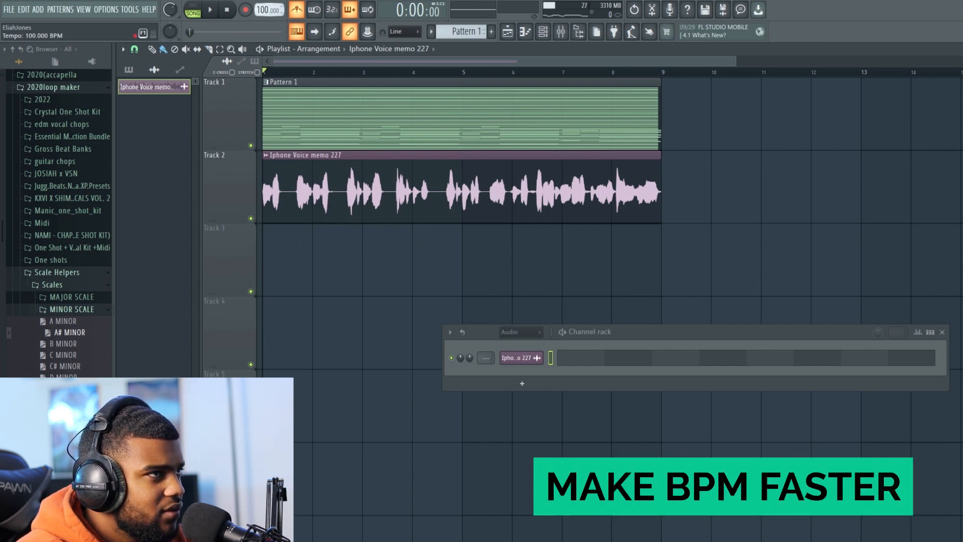
drag(264, 10, 264, 14)
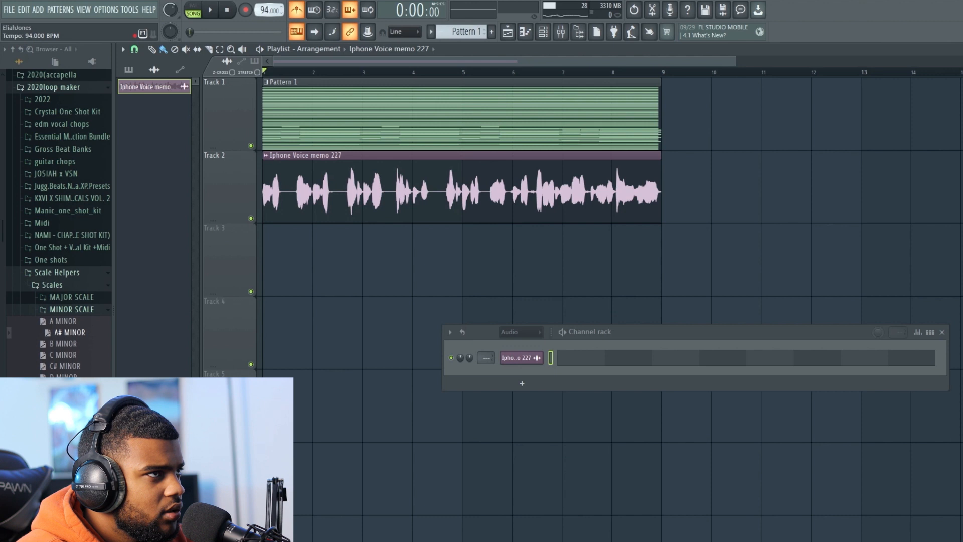
double_click(429, 195)
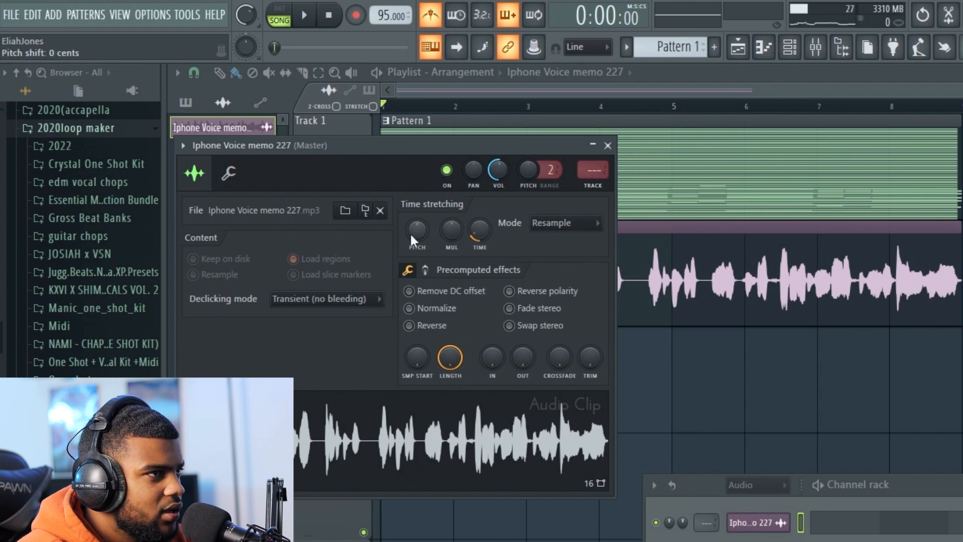
right_click(410, 233)
click(437, 244)
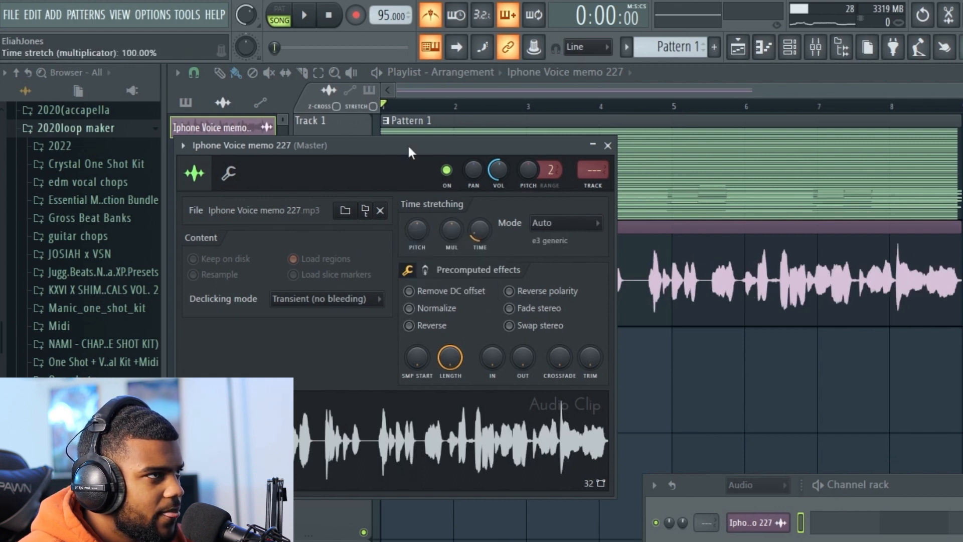
Play the voice memo vocal together with the layered chords
click(304, 15)
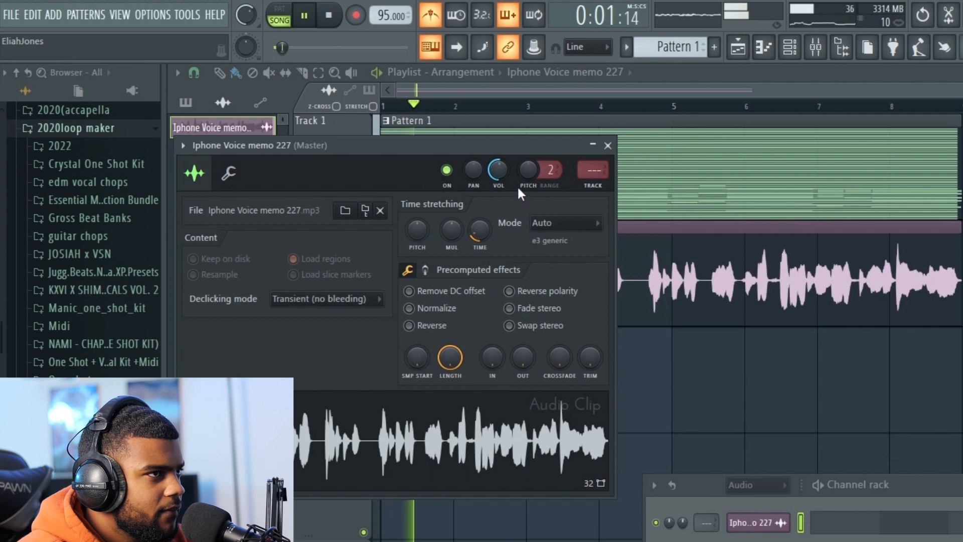
click(592, 145)
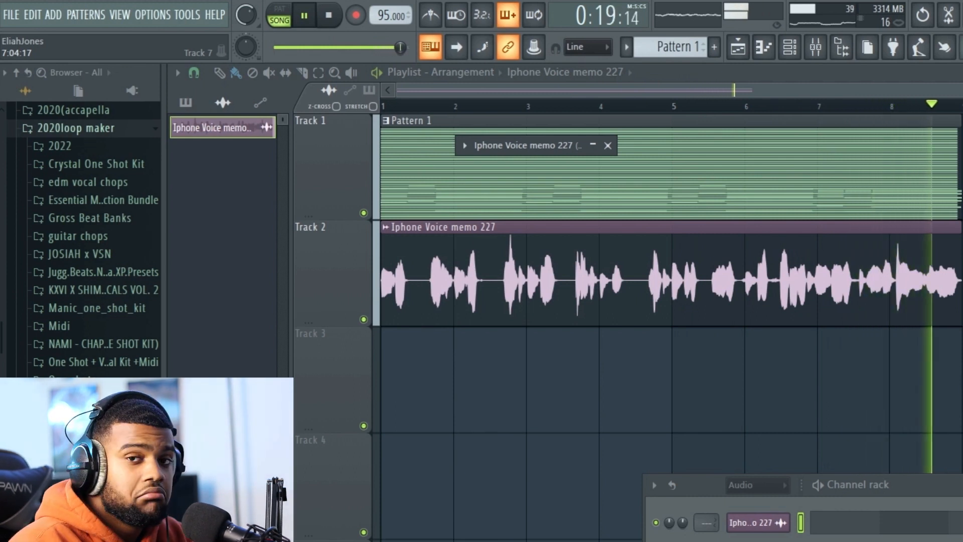
key(space)
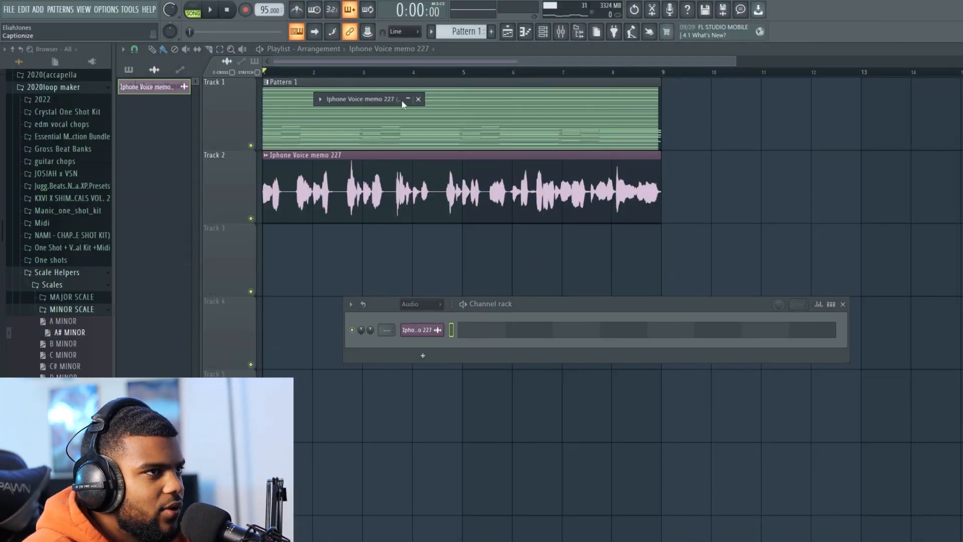
Route the voice memo clip to mixer track 5 with the Vocals FX effect chain and clear the plugin windows away
click(407, 99)
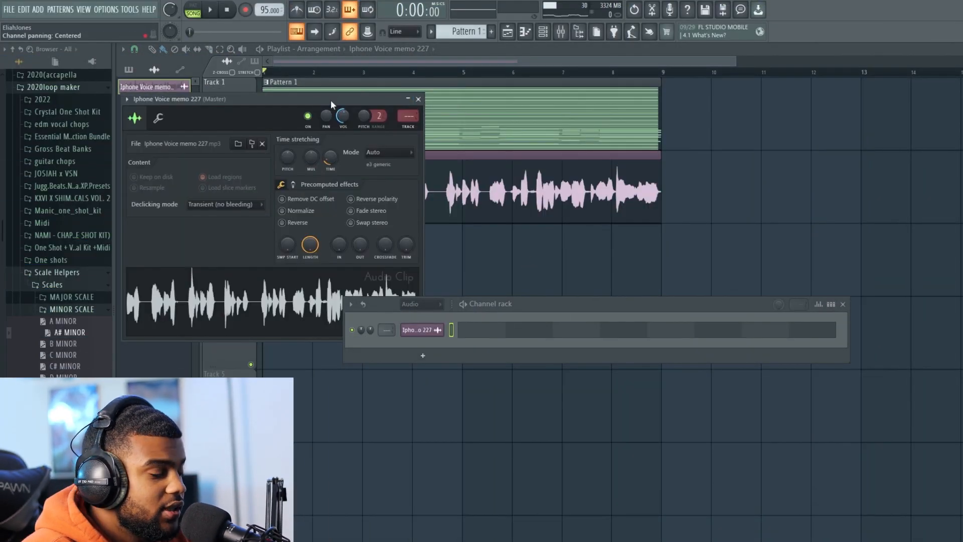
key(ctrl+l)
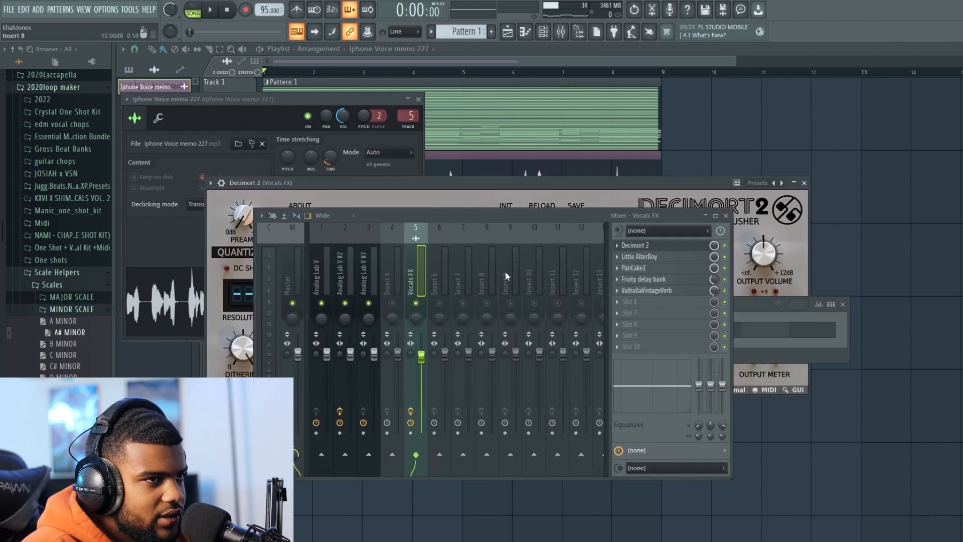
drag(583, 215, 878, 458)
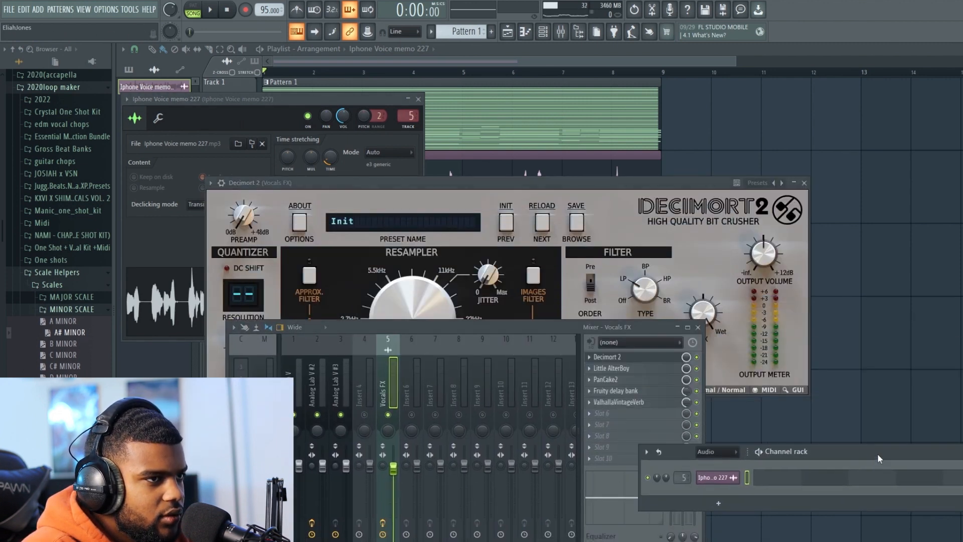
key(Escape)
key(Escape)
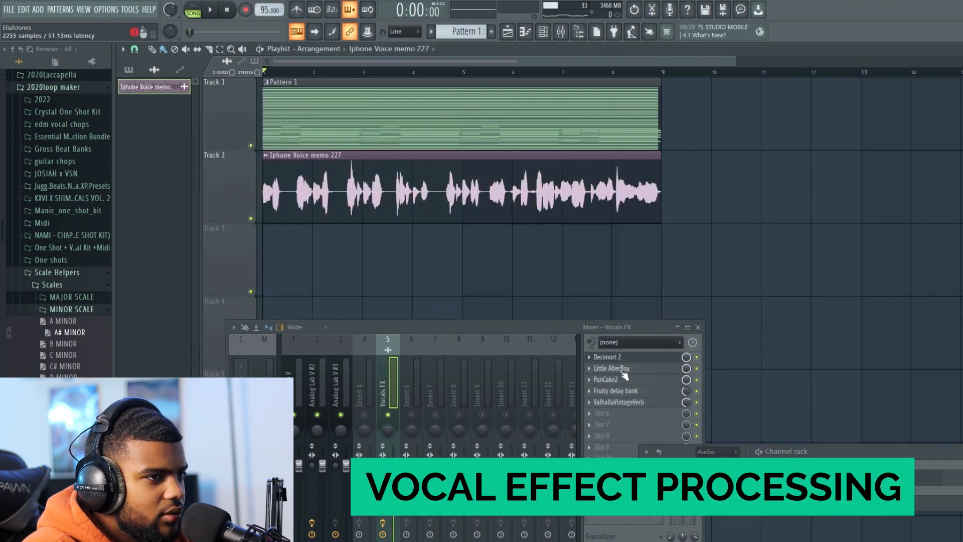
Open Decimort 2 on the vocal track and audition it with the other effects bypassed
click(624, 357)
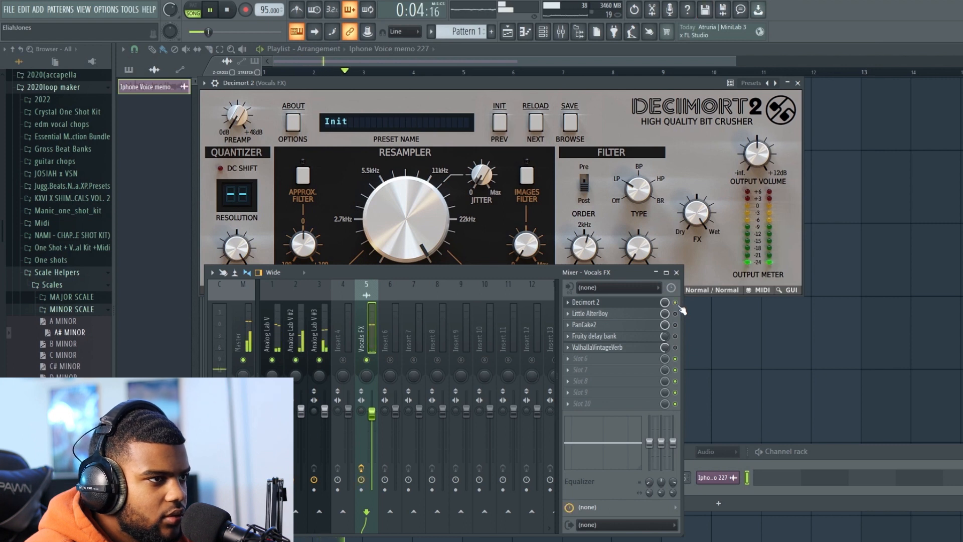
drag(616, 270, 625, 319)
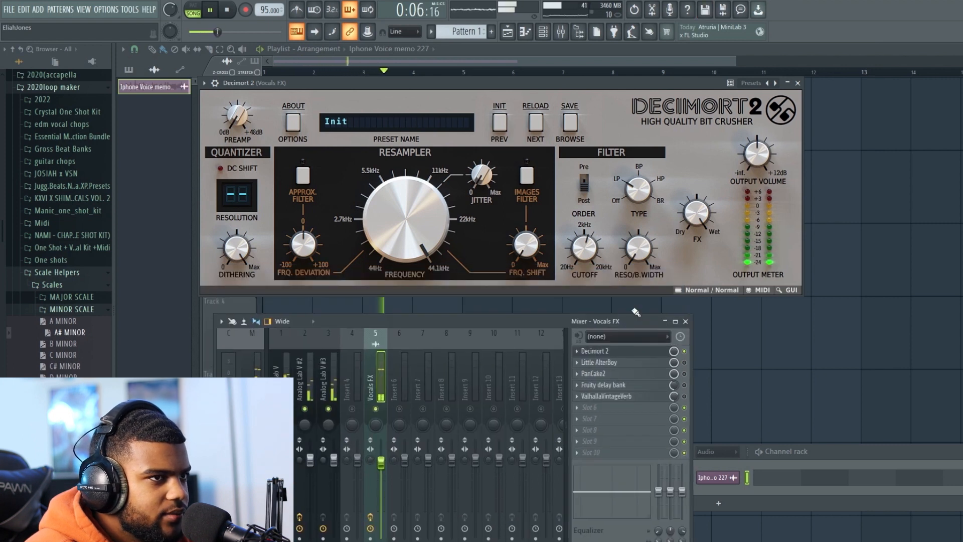
click(227, 10)
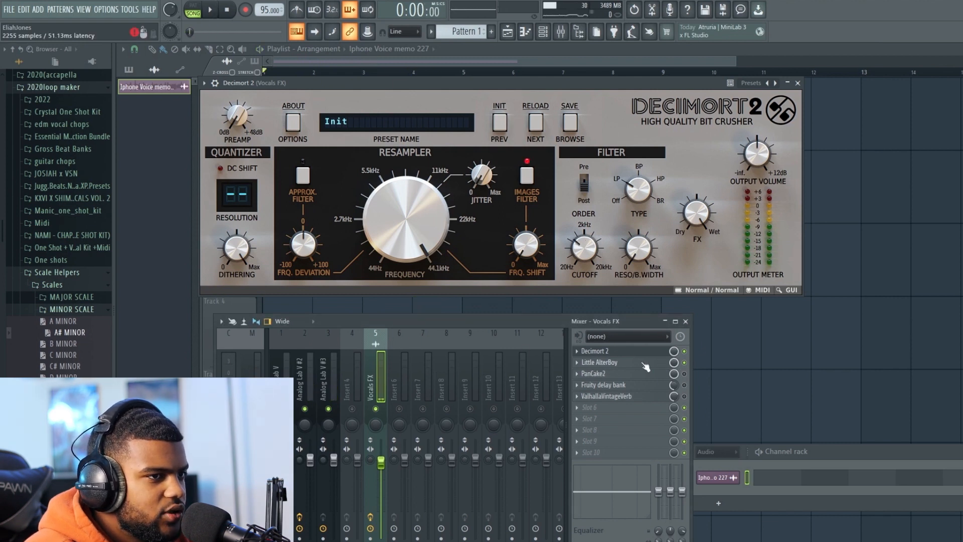
Open Little AlterBoy on the vocal track and review its pitch and formant settings
click(600, 362)
drag(522, 197, 512, 102)
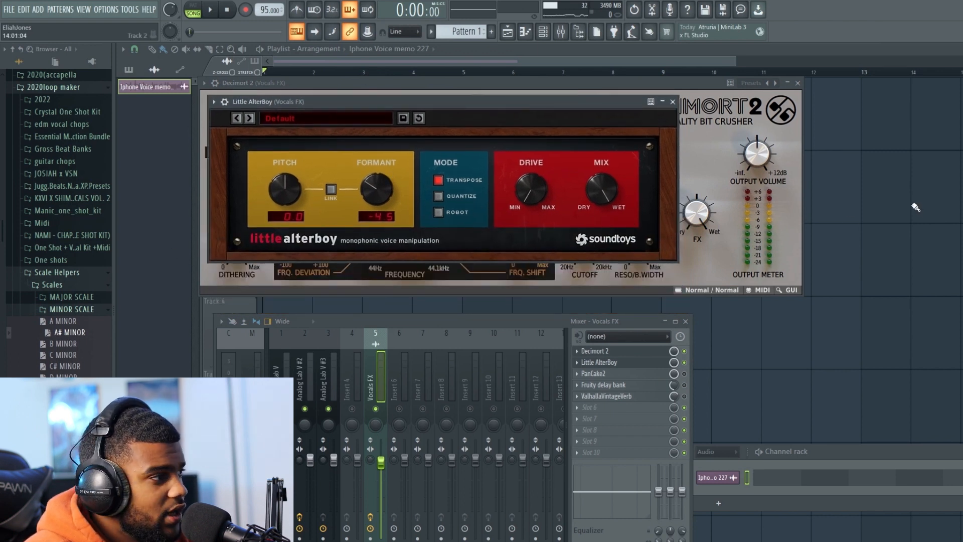
key(Escape)
key(Escape)
Try Stretch Pro as the voice memo clip's time-stretching mode, return it to Auto and close the clip's settings
double_click(451, 174)
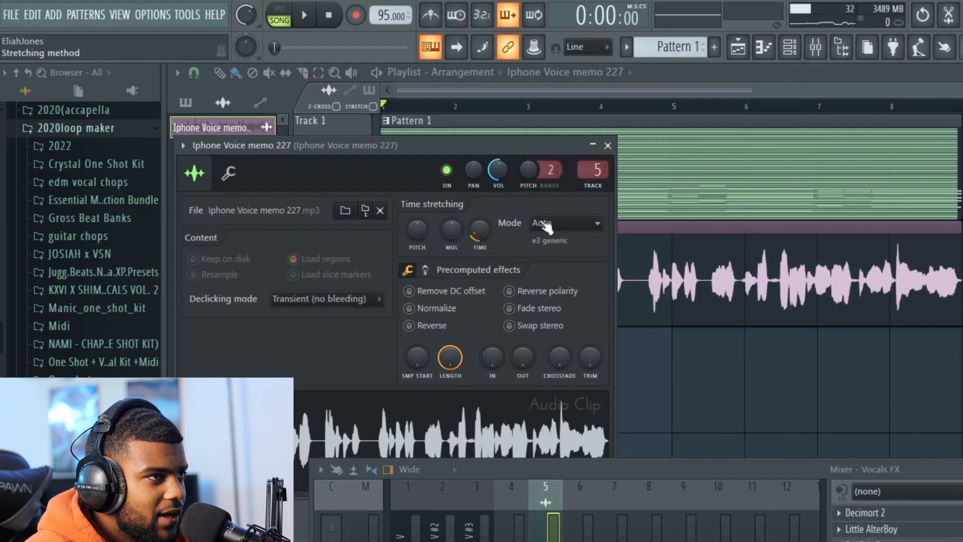
click(554, 230)
click(559, 276)
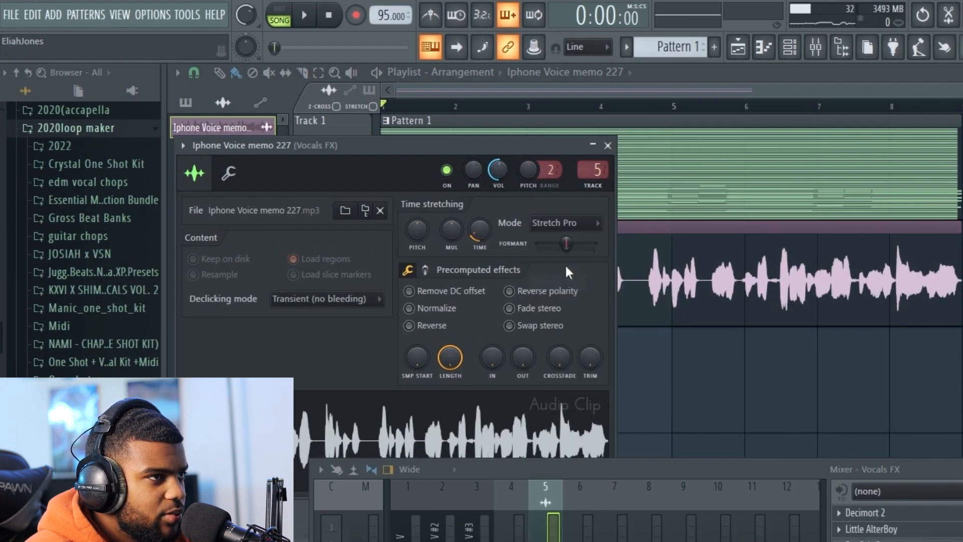
click(547, 222)
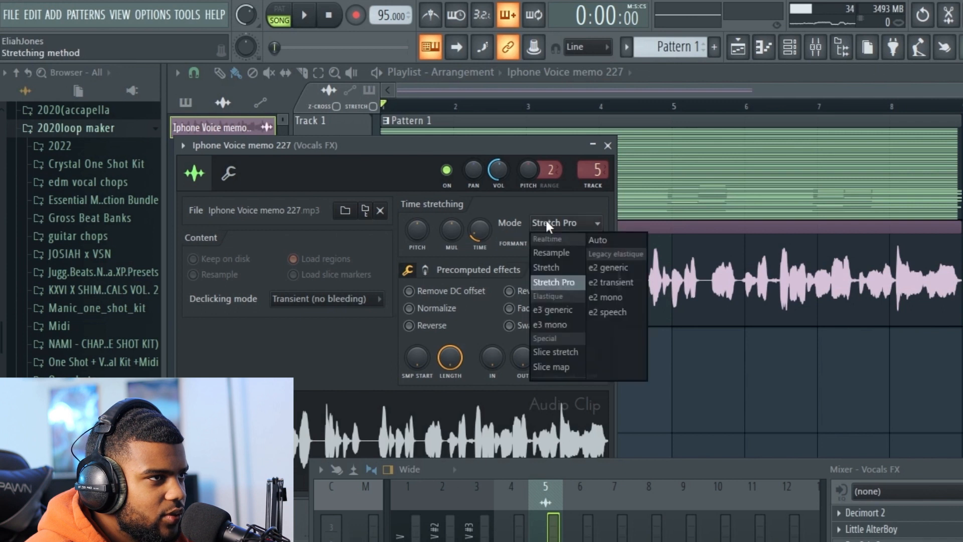
click(604, 240)
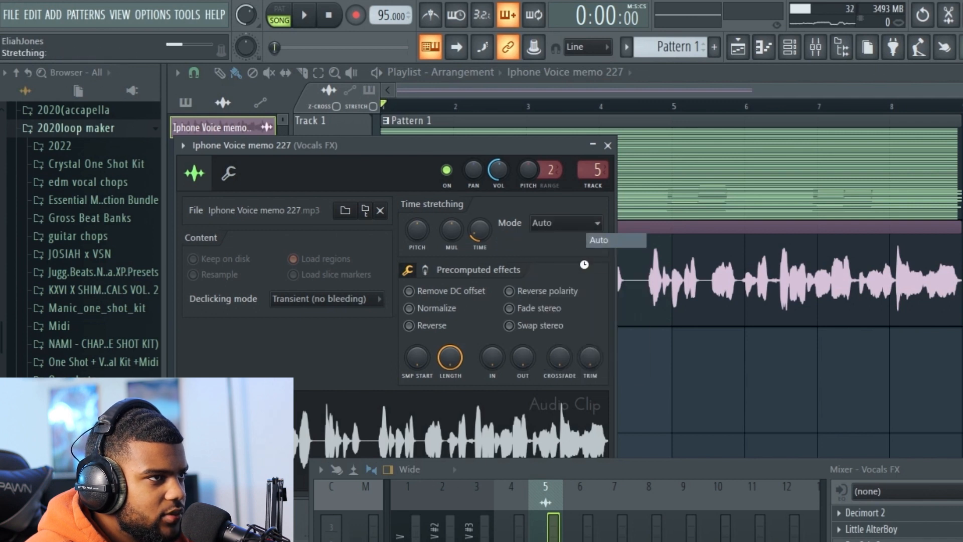
right_click(417, 228)
click(428, 235)
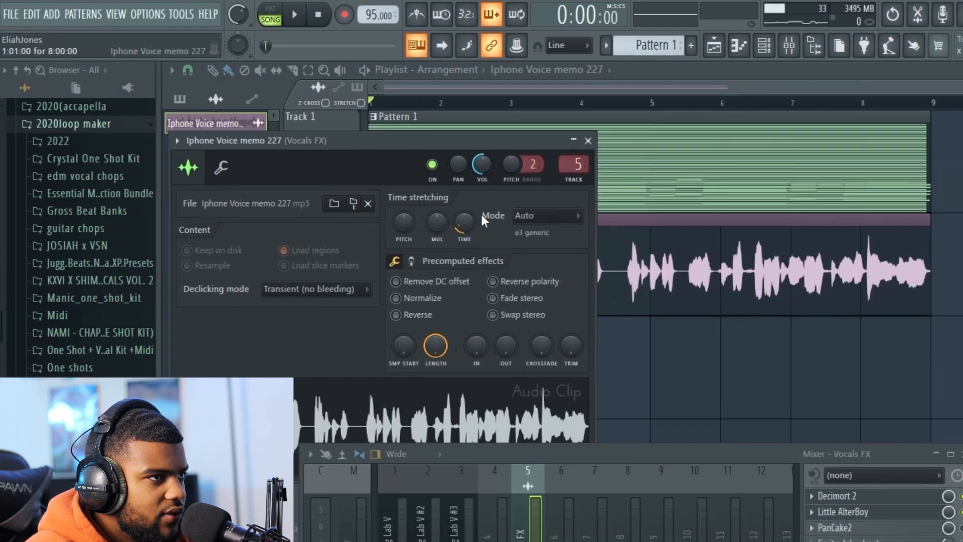
key(Escape)
Set the Little AlterBoy formant on the vocal track to -3.7 while the vocal plays with the chords
key(space)
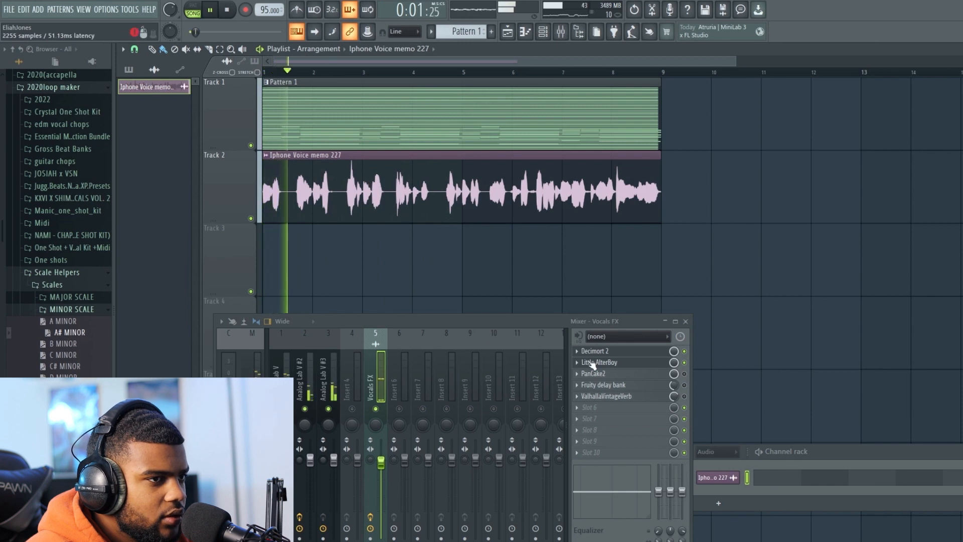
click(641, 366)
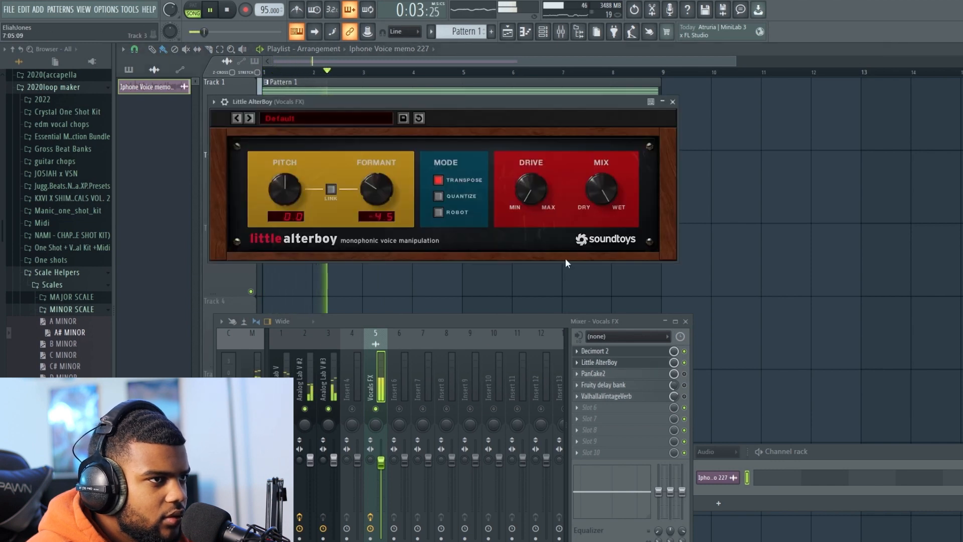
drag(380, 186, 373, 166)
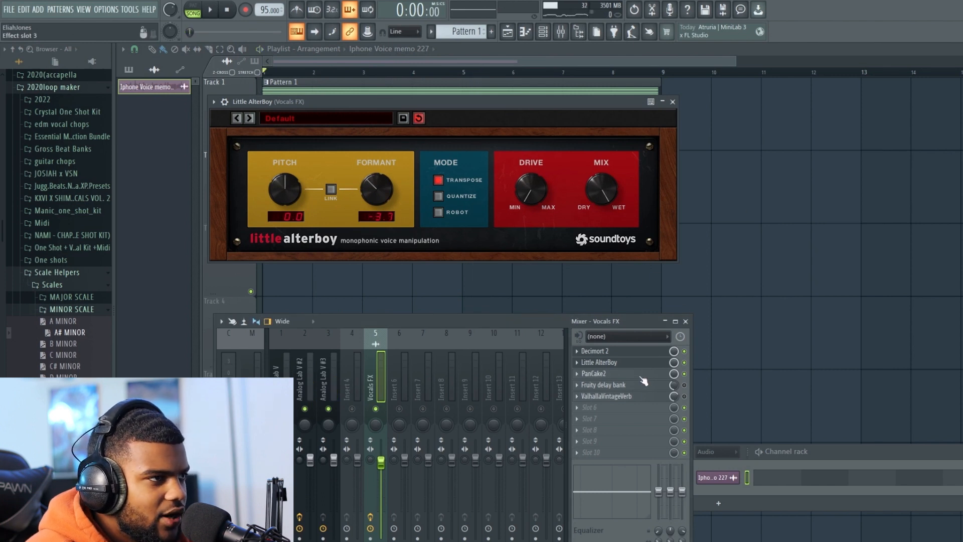
Replace ValhallaVintageVerb in the vocal track's fifth effect slot with ValhallaSupermassive and uncover the plugin window
click(579, 397)
mouse_move(641, 323)
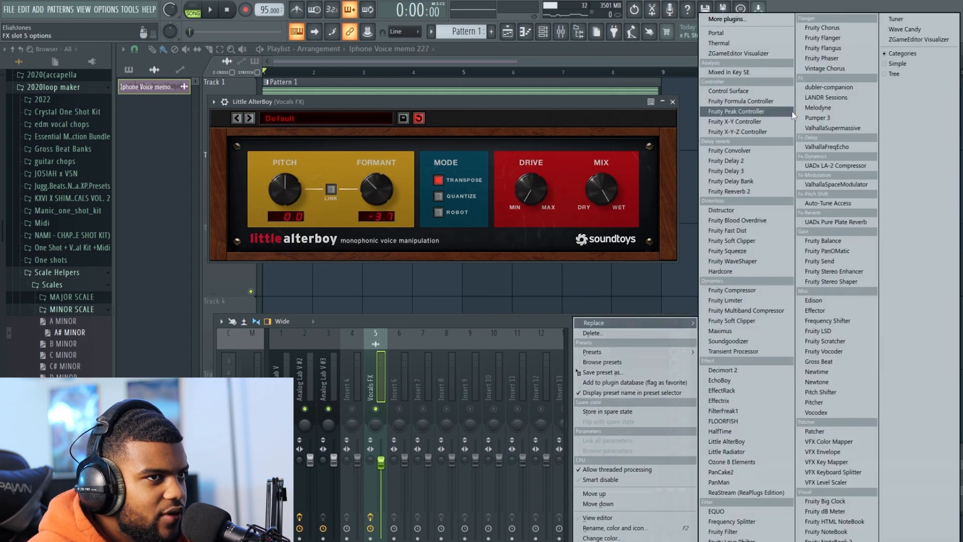
click(848, 129)
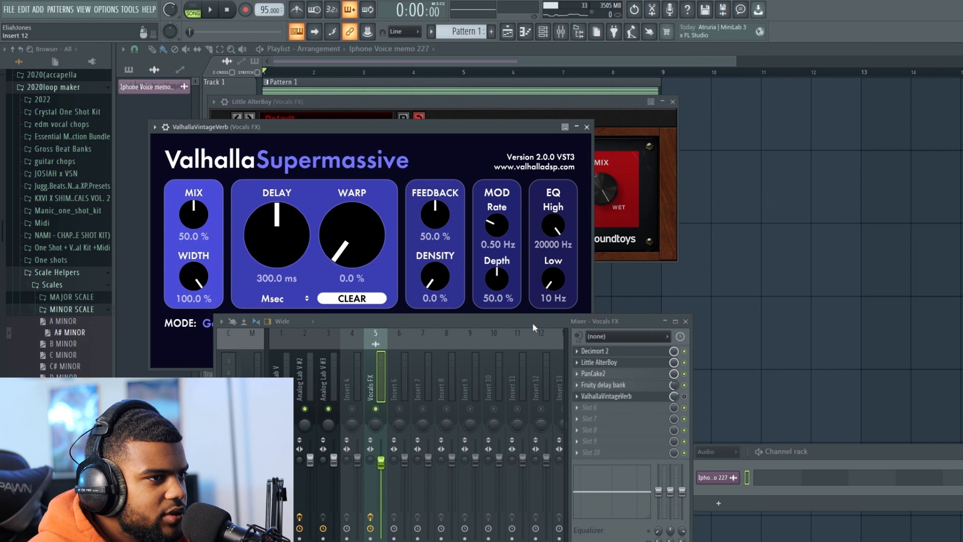
drag(531, 323, 519, 464)
Load the medium reverb preset 80s Mod Room in ValhallaSupermassive and audition the vocal
click(494, 321)
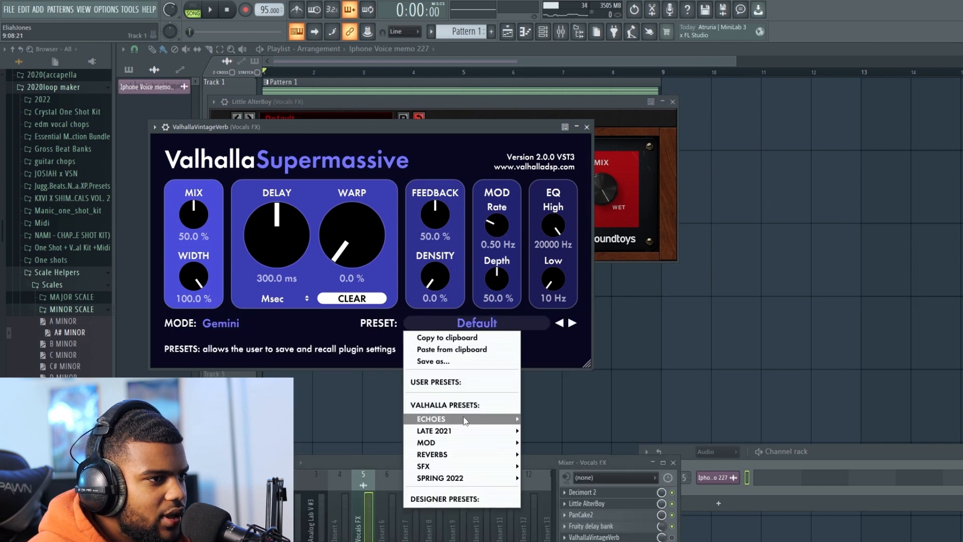
mouse_move(466, 454)
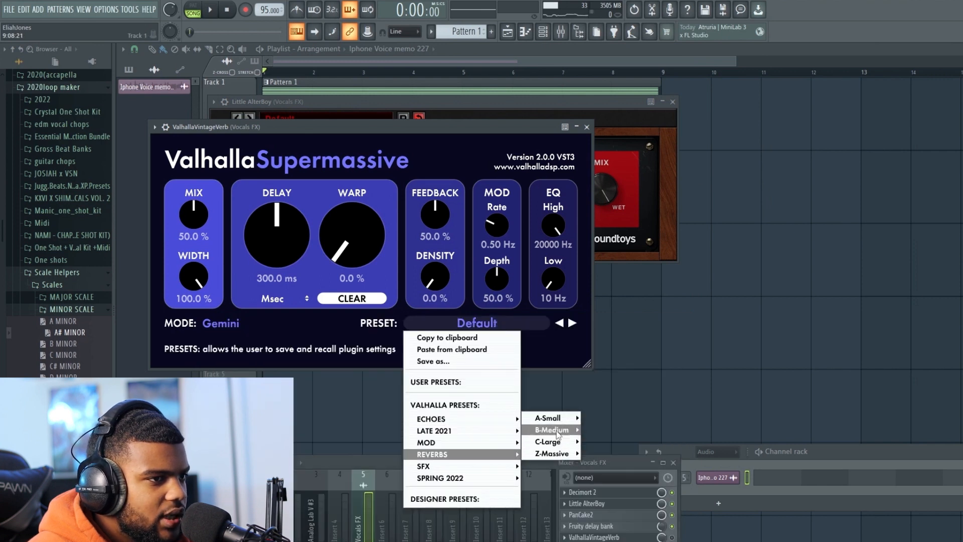
mouse_move(565, 421)
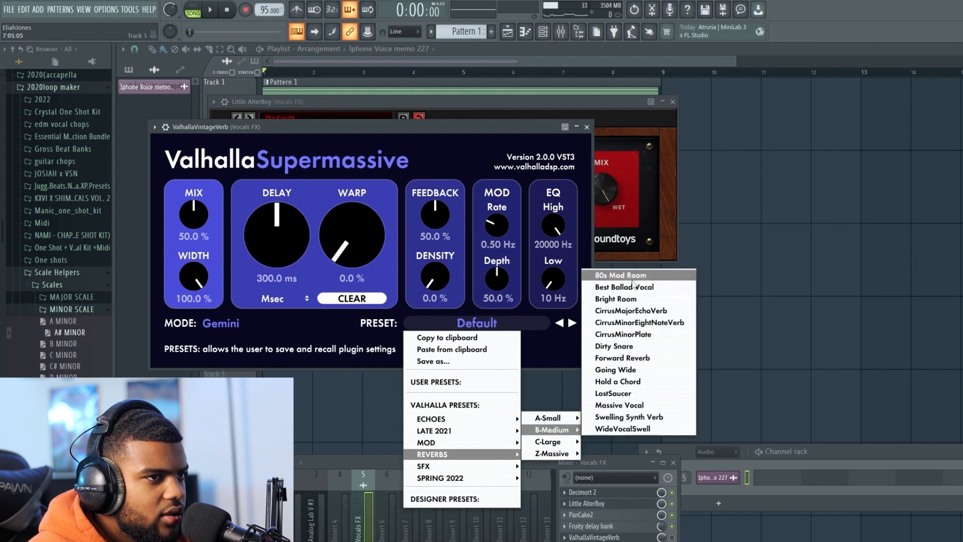
click(634, 280)
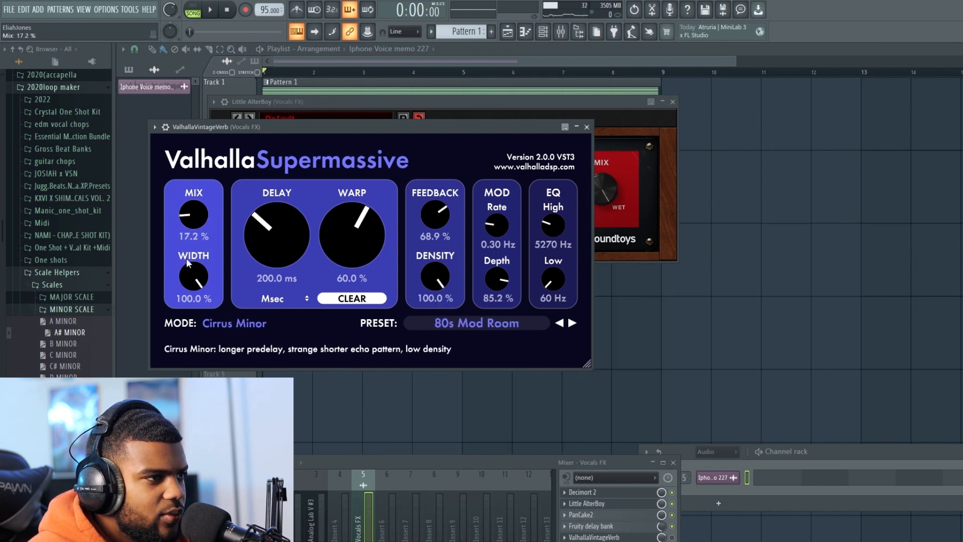
key(space)
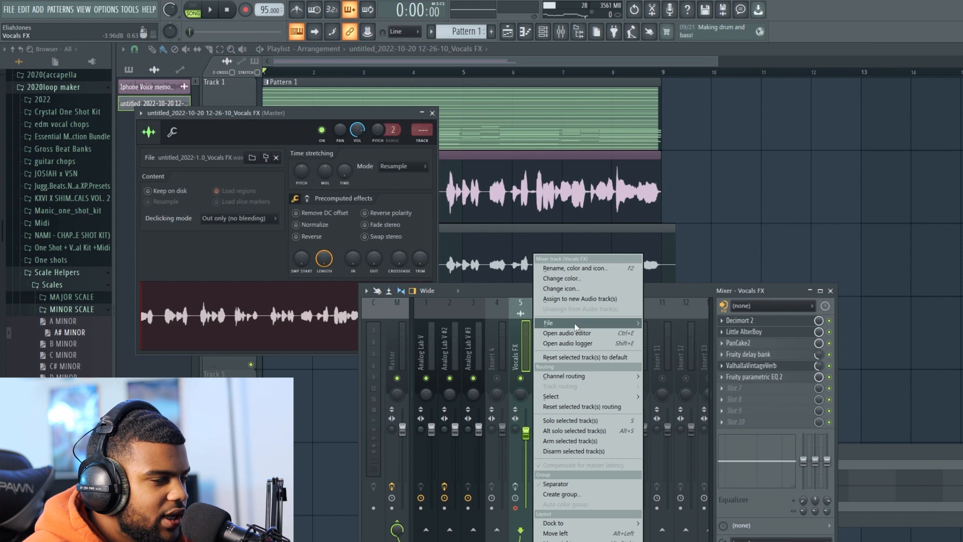
Copy the Vocals FX mixer track state onto mixer track 6 and audition the two vocal layers
mouse_move(574, 323)
drag(662, 320, 547, 338)
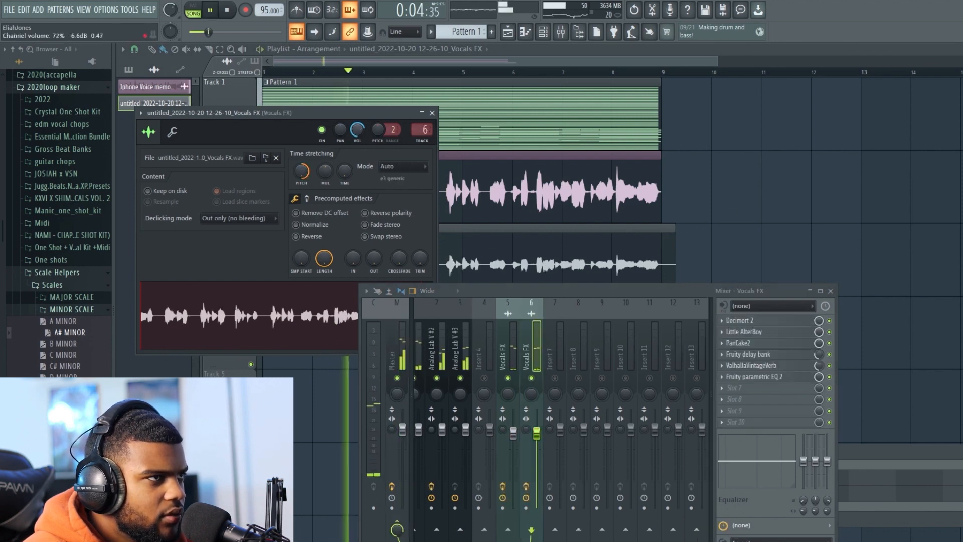
click(514, 348)
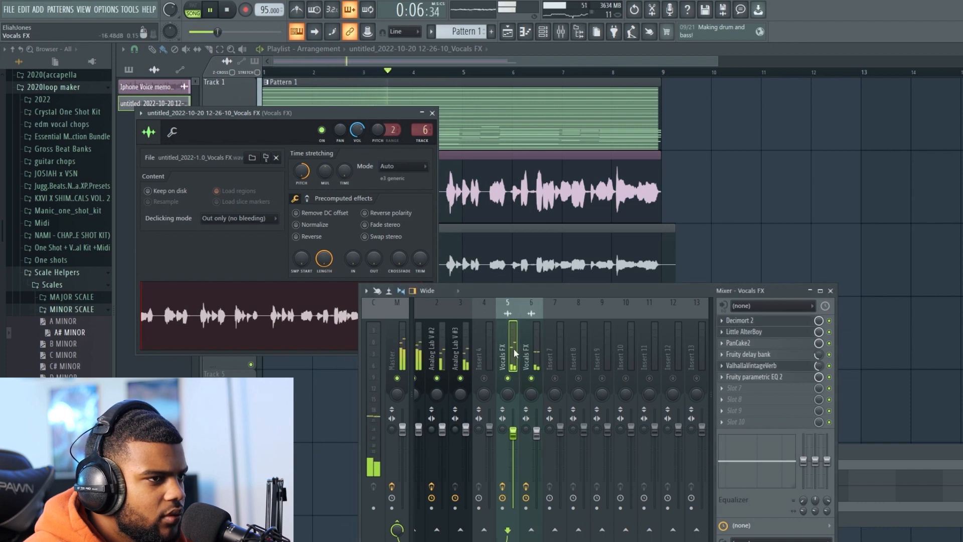
key(space)
Add Auto-Tune Access to the Vocals FX effect chain, audition the vocals and clear the plugin windows away
click(744, 390)
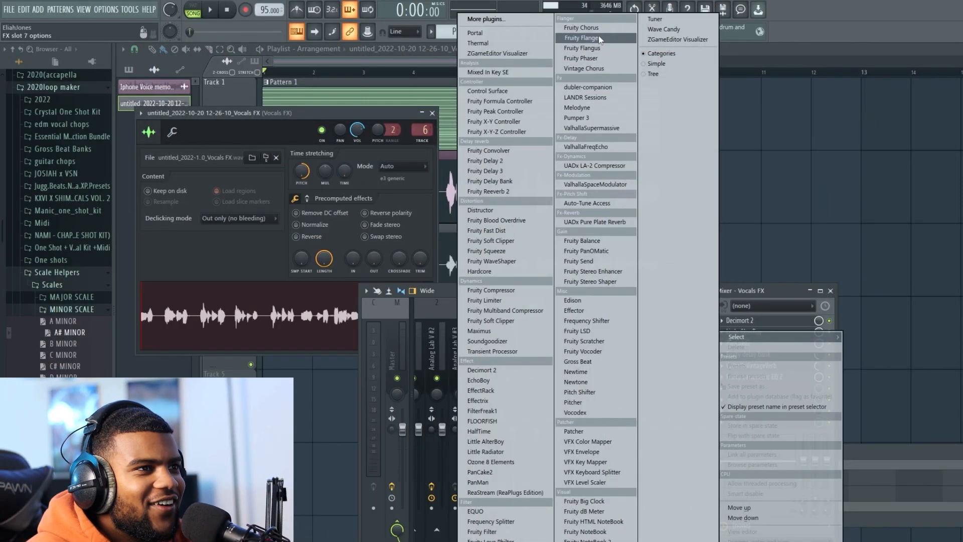
click(595, 202)
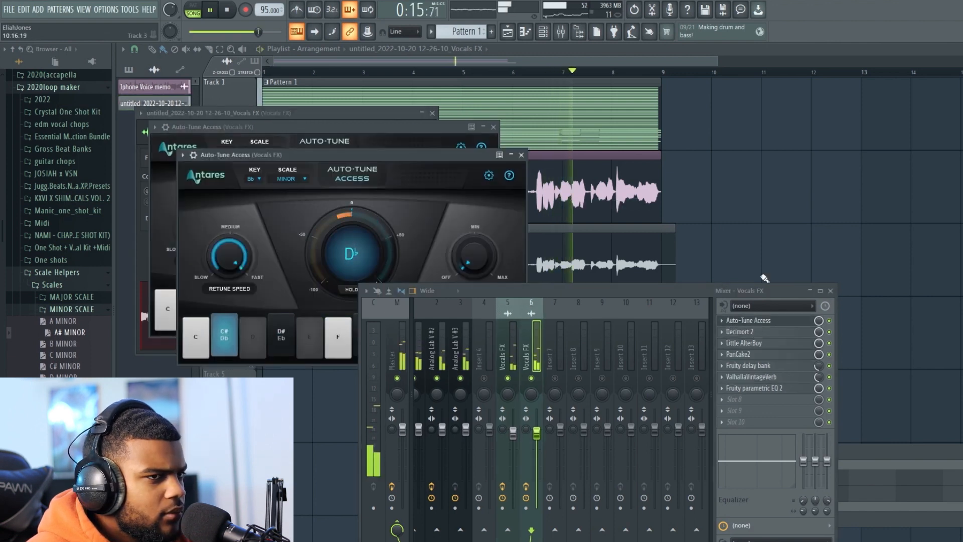
click(492, 126)
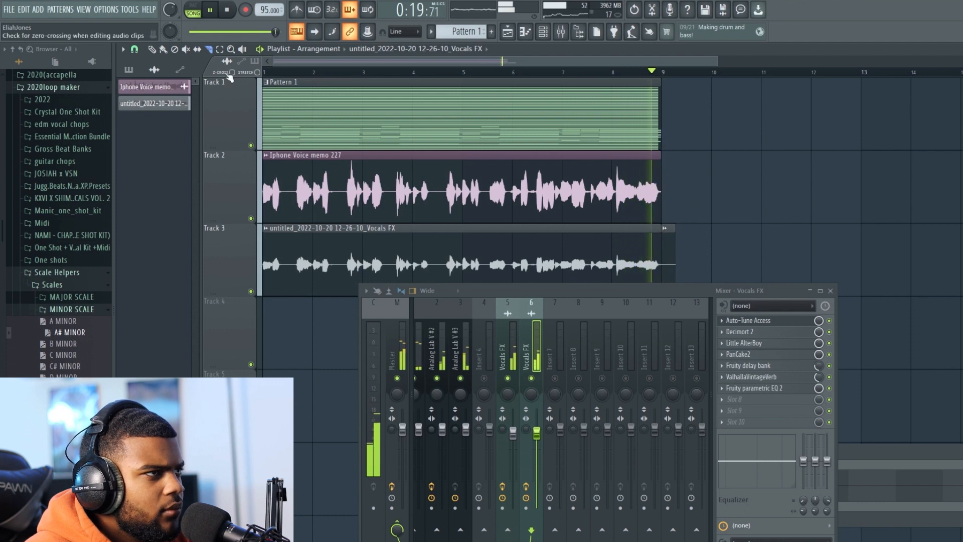
click(164, 50)
key(space)
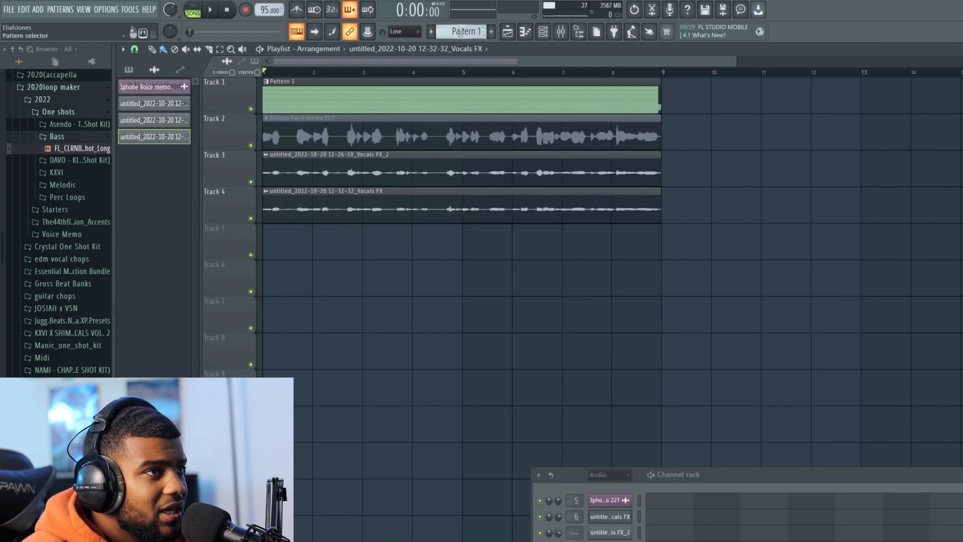
click(461, 33)
click(277, 243)
right_click(384, 246)
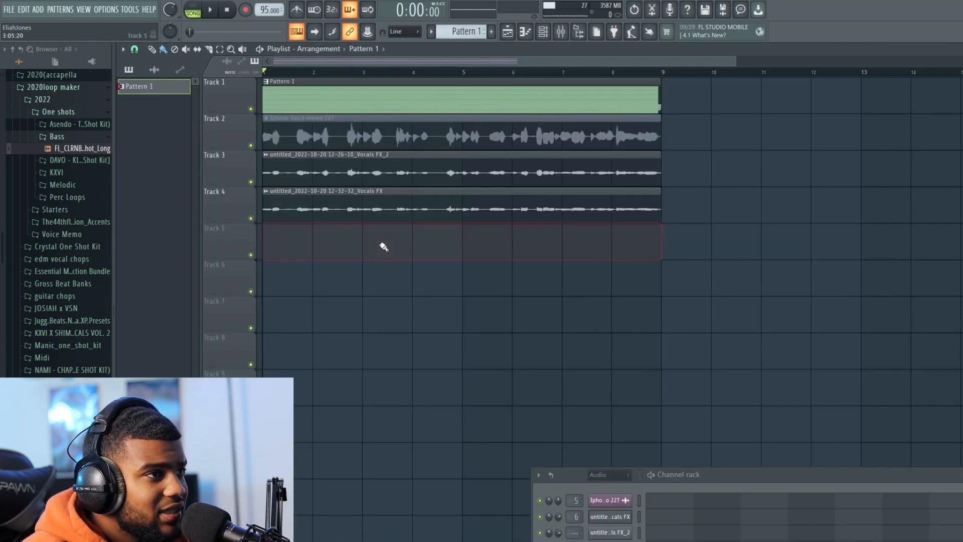
Create Pattern 2, place it on Track 5 at bars 1 and 5, and select the whole arrangement for looped playback
click(492, 34)
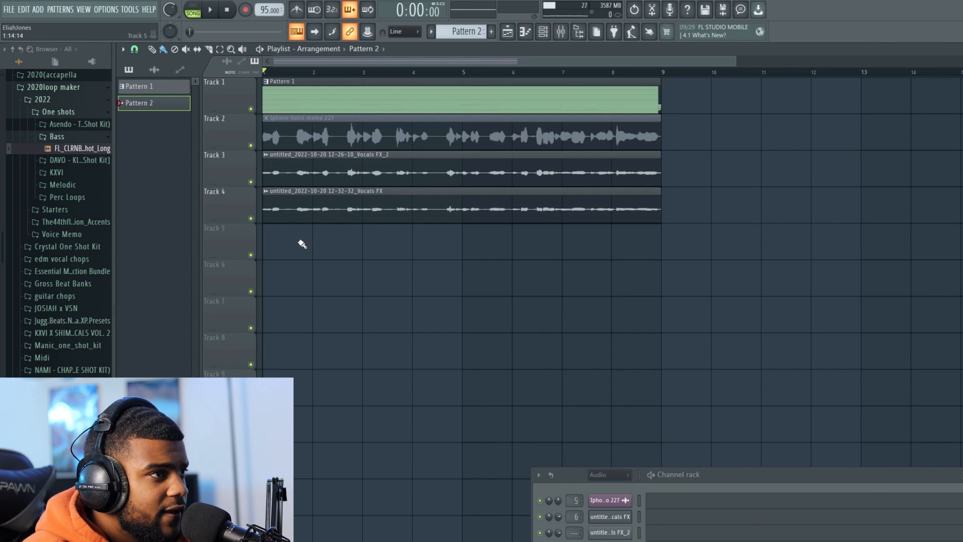
mouse_move(301, 249)
mouse_down()
mouse_move(400, 252)
mouse_move(286, 256)
mouse_up()
key(ctrl+a)
key(space)
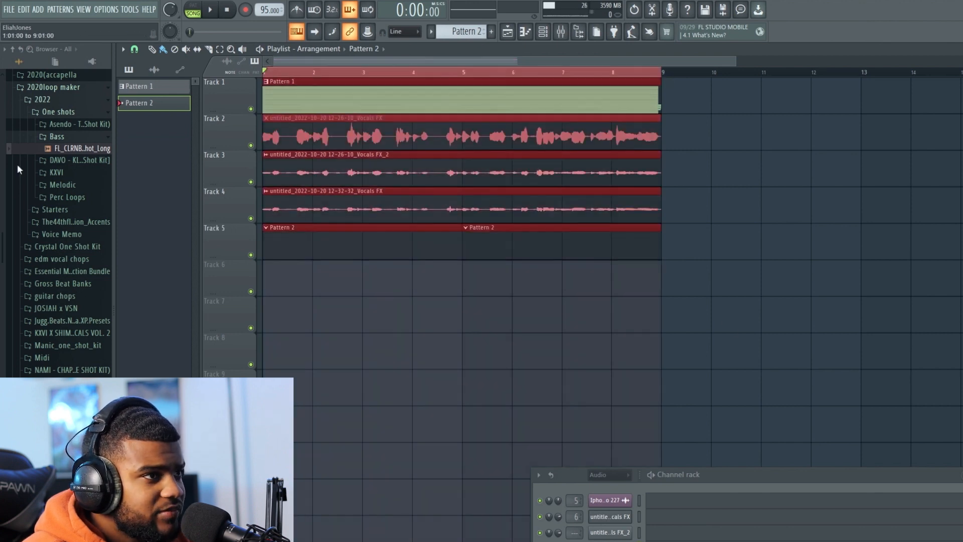
Show the Unsorted channels in the channel rack and move the rack to the middle of the playlist
click(543, 32)
click(543, 32)
scroll(613, 475, down, 1)
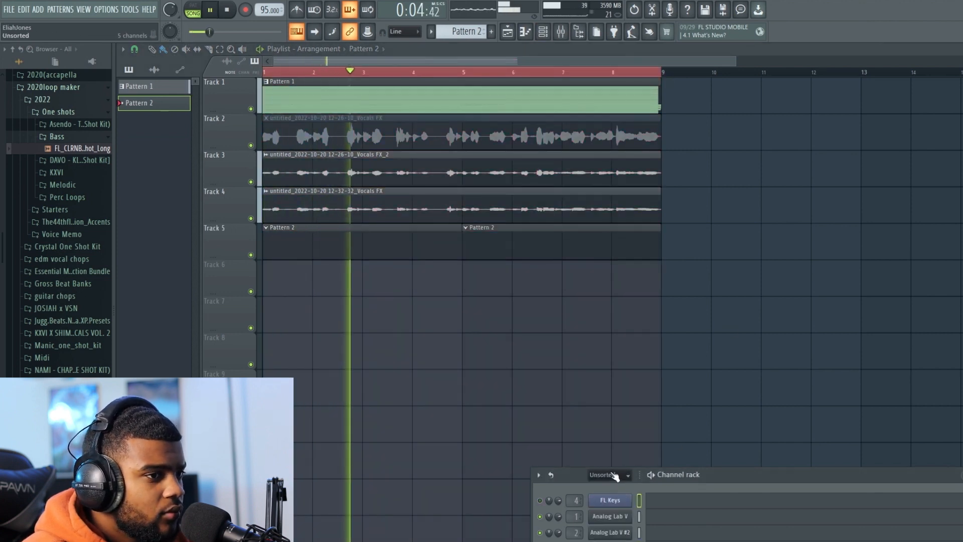
drag(662, 474, 412, 275)
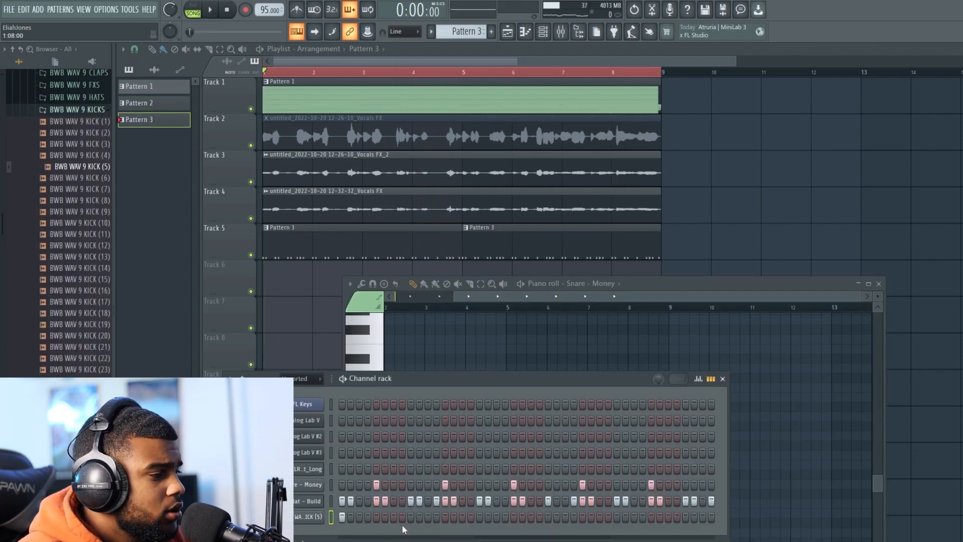
Extend the drum pattern with a kick step, a PERC (21) step and the BWB WAV 9 PERC (15) sample as a new channel
click(393, 517)
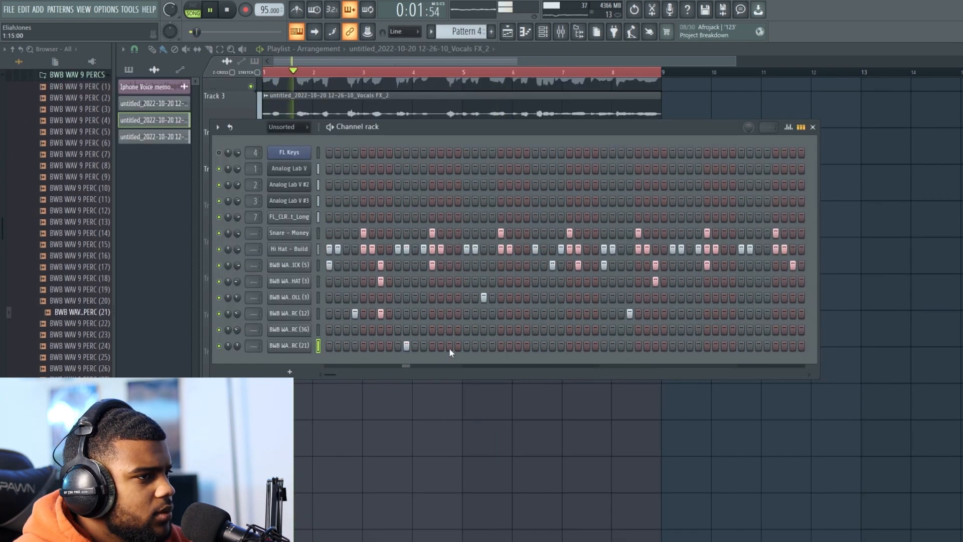
click(679, 346)
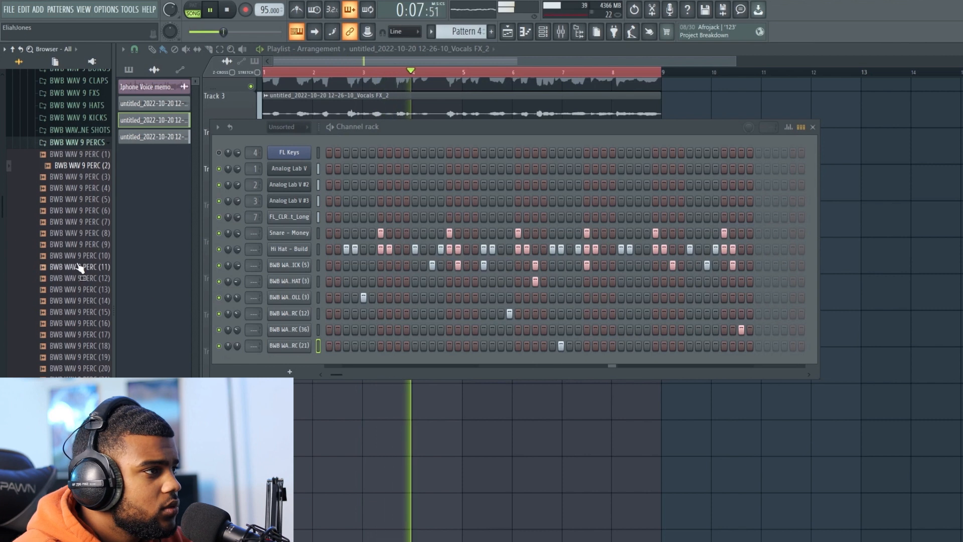
drag(82, 311, 296, 372)
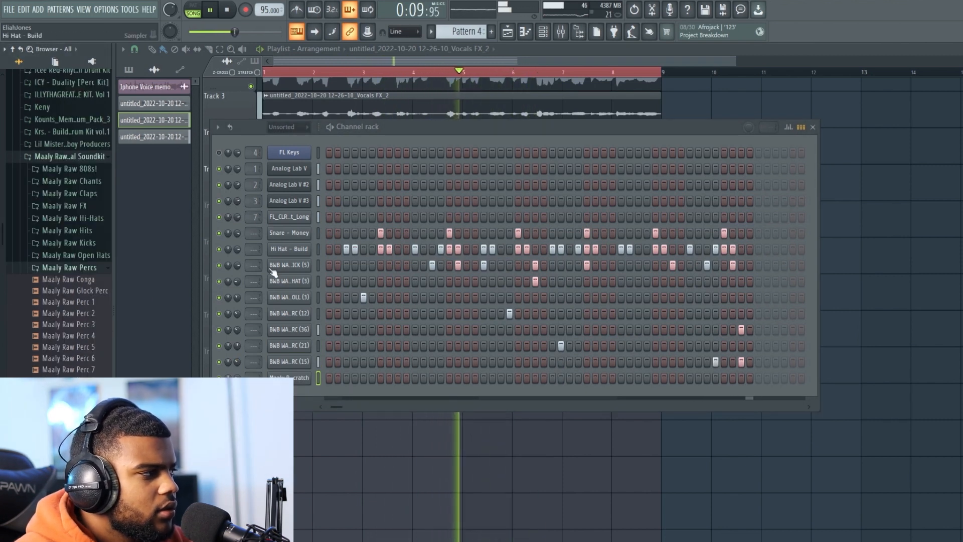
Delete the Maaly Raw Scratch channel, stop playback and close the channel rack
right_click(295, 383)
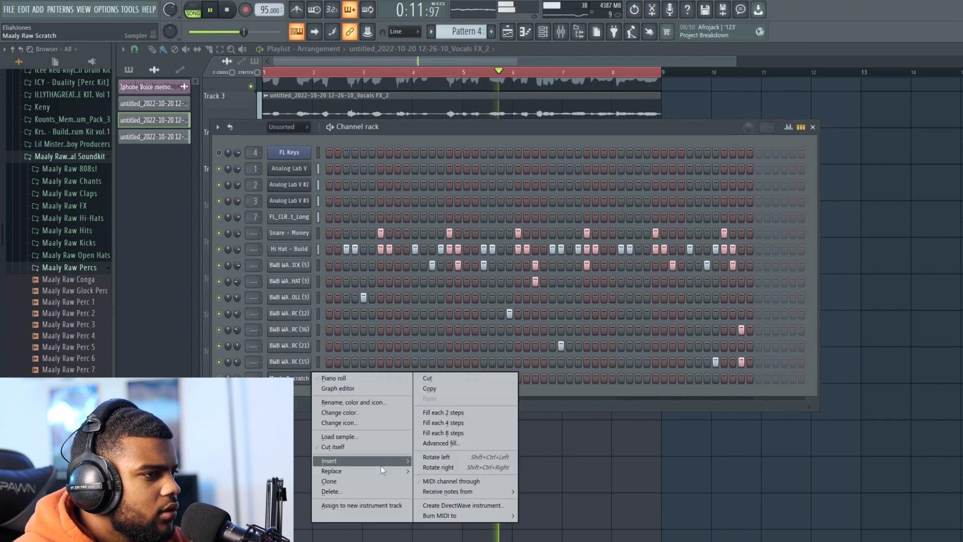
click(369, 497)
click(549, 330)
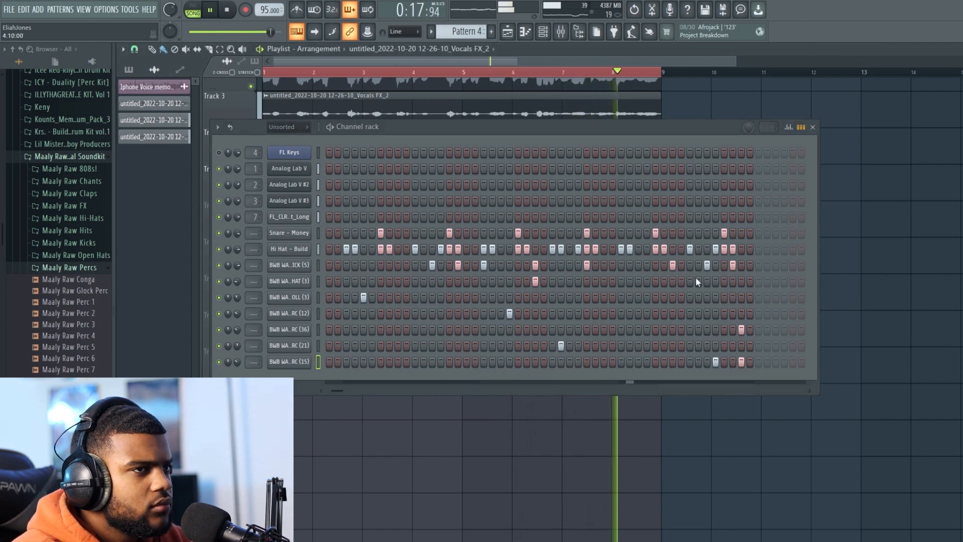
key(space)
click(813, 127)
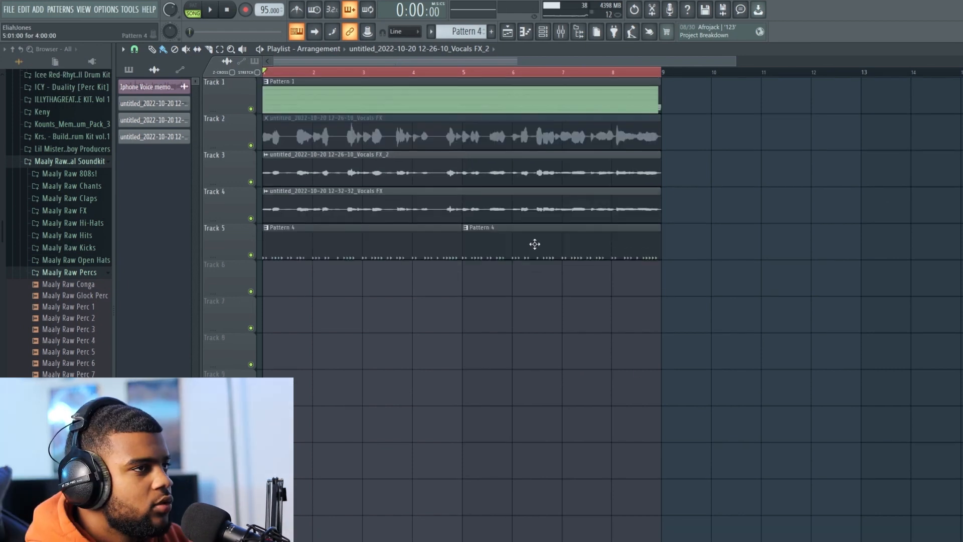
Split the chord and drum patterns by channel so each sound gets its own pattern and playlist track
click(515, 98)
click(464, 31)
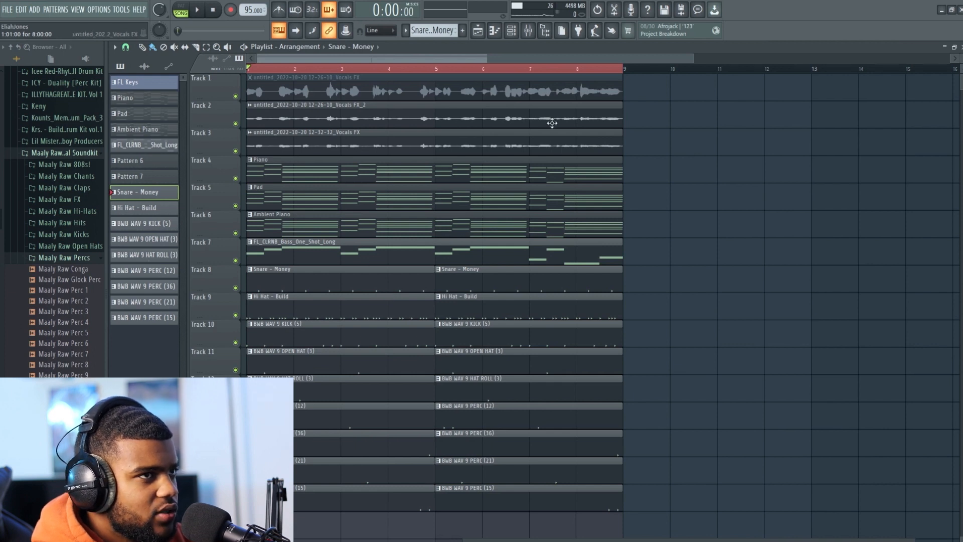
Add a BWB WAV 9 PERC (21) clip at bar 5 of the arrangement's intro
scroll(599, 72, down, 3)
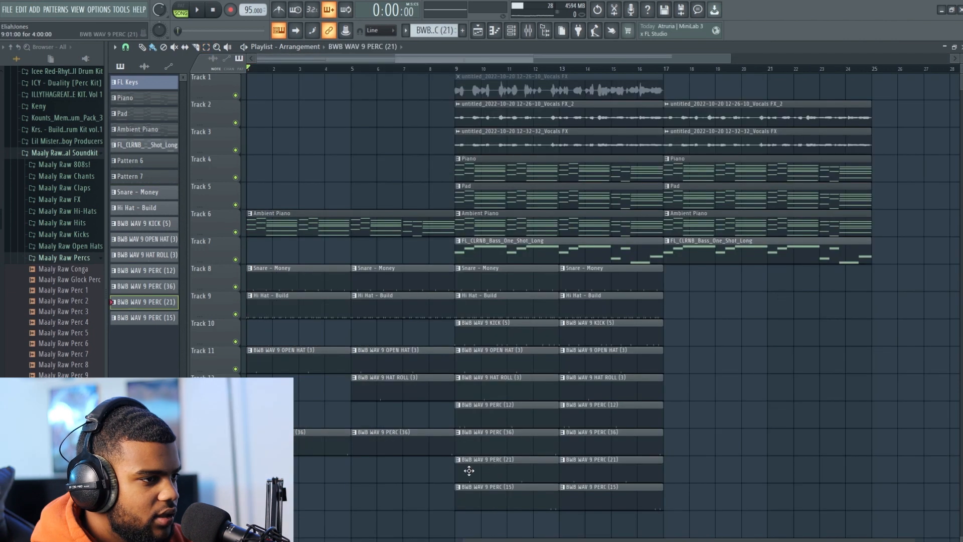
click(353, 480)
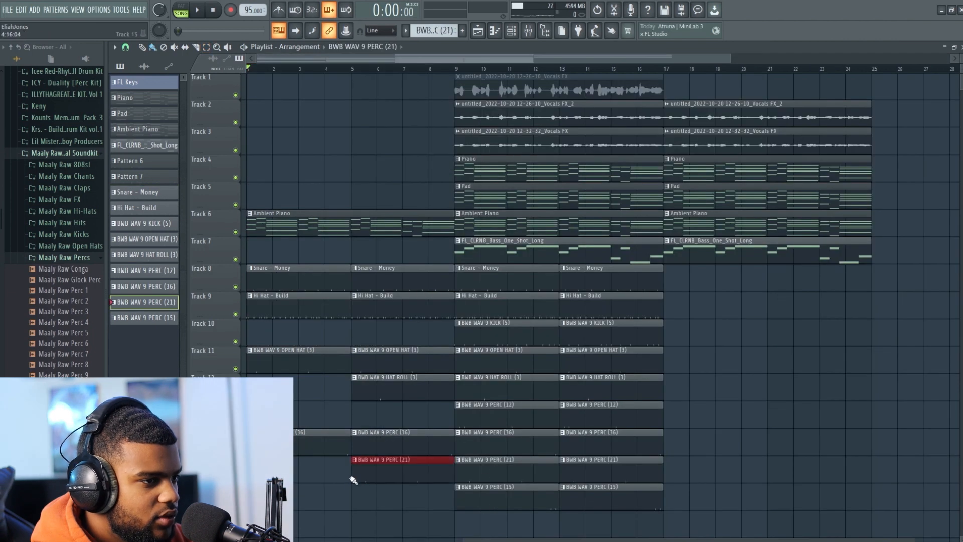
Add a BWB WAV 9 PERC (15) clip at bar 5 and a FL_CLRNB_Bass_One_Shot_Long clip at bar 1 on Track 7
click(369, 508)
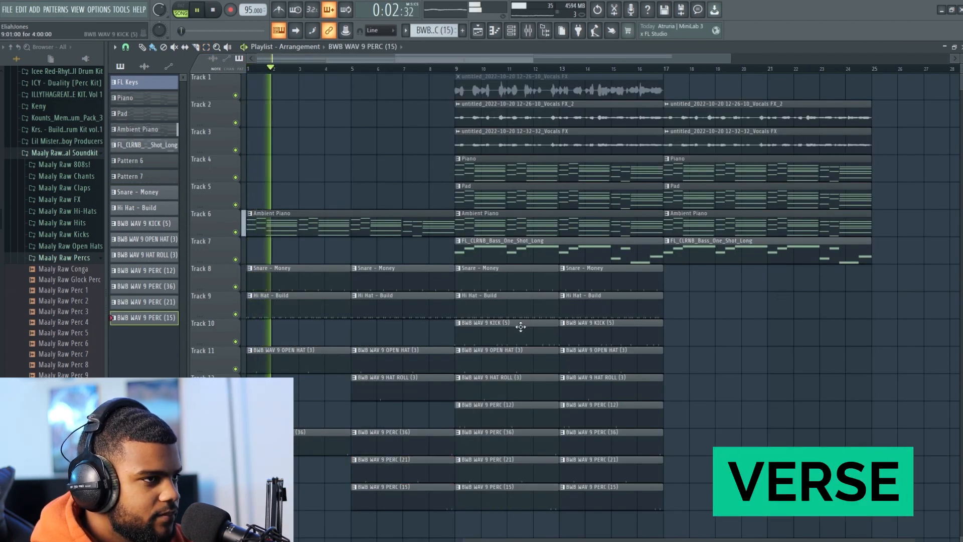
click(507, 255)
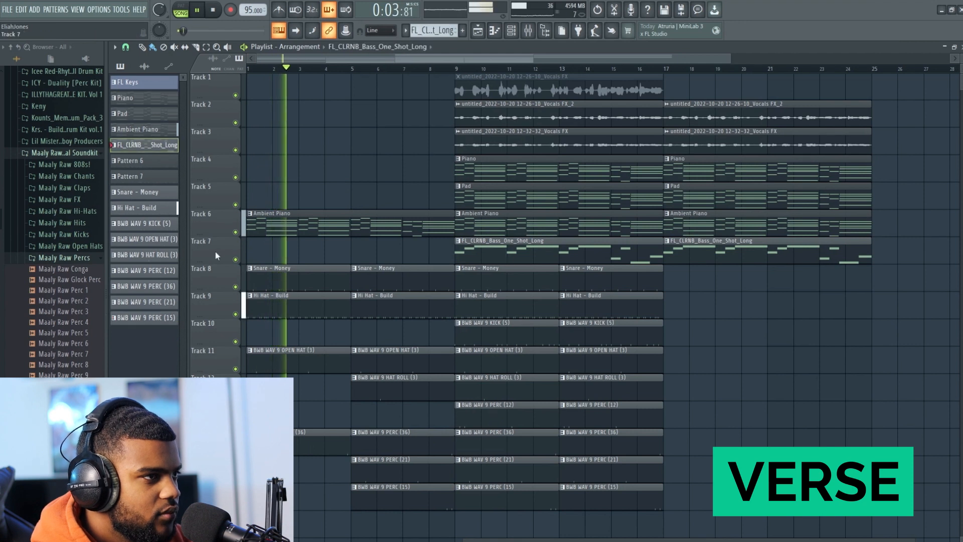
click(245, 250)
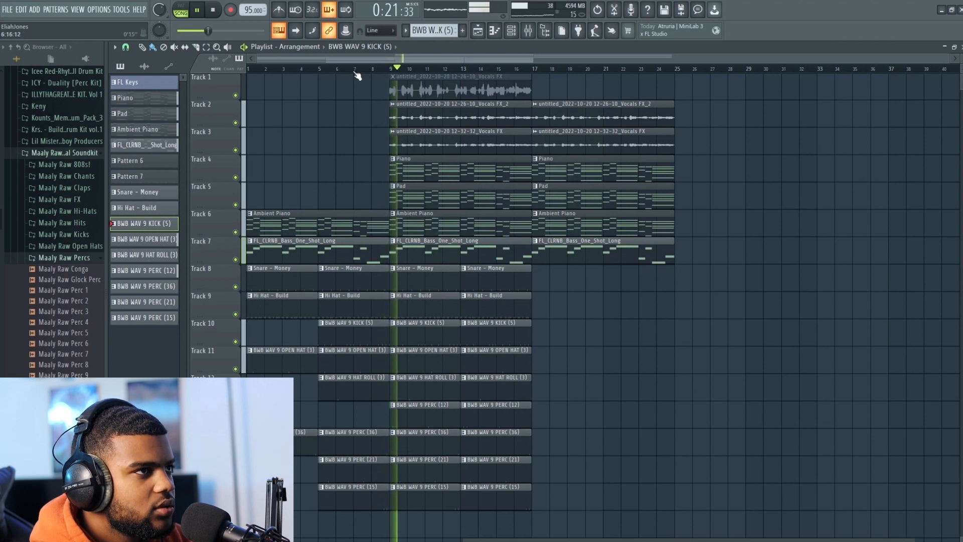
Stop playback and move all the vocal and Piano clips on Tracks 1 to 4 eight bars later to start at bar 17
click(370, 69)
key(space)
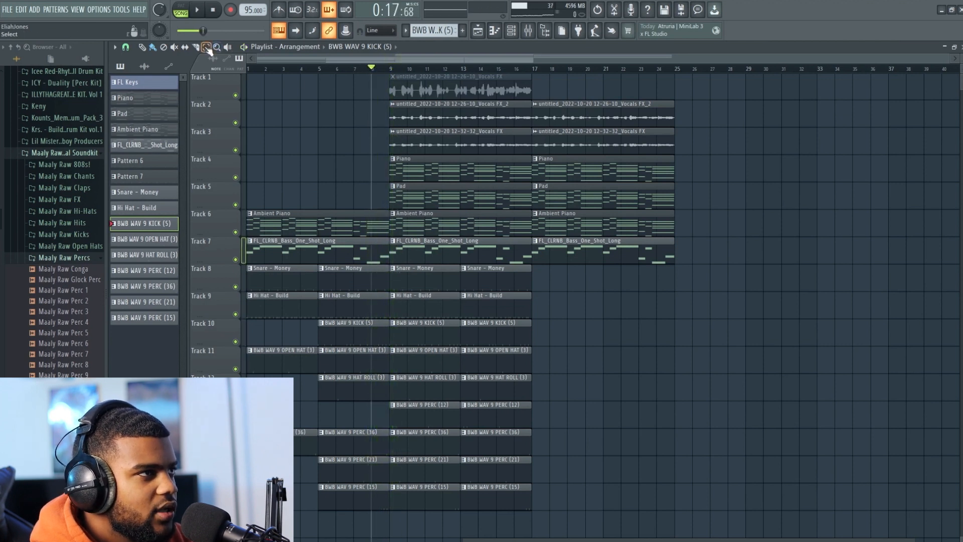
drag(417, 99, 667, 173)
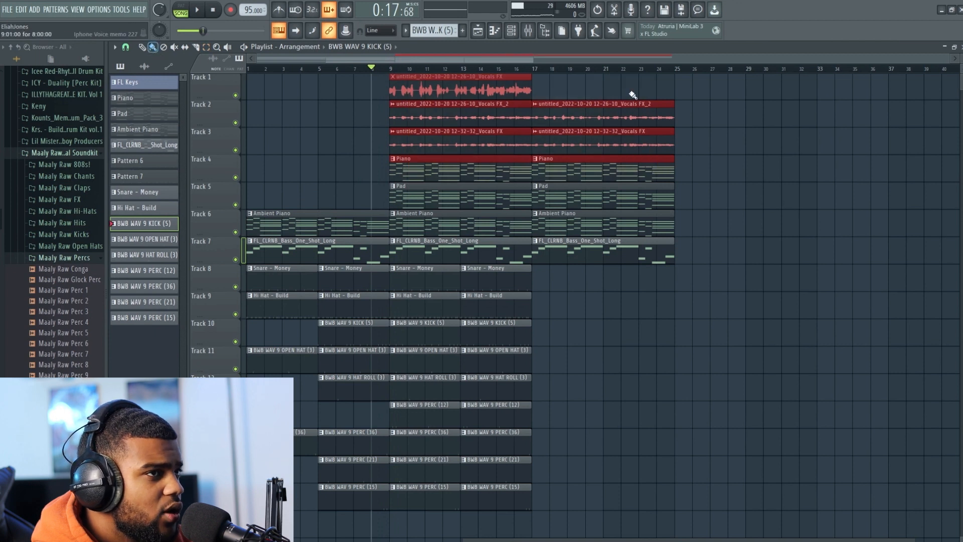
drag(438, 103, 585, 120)
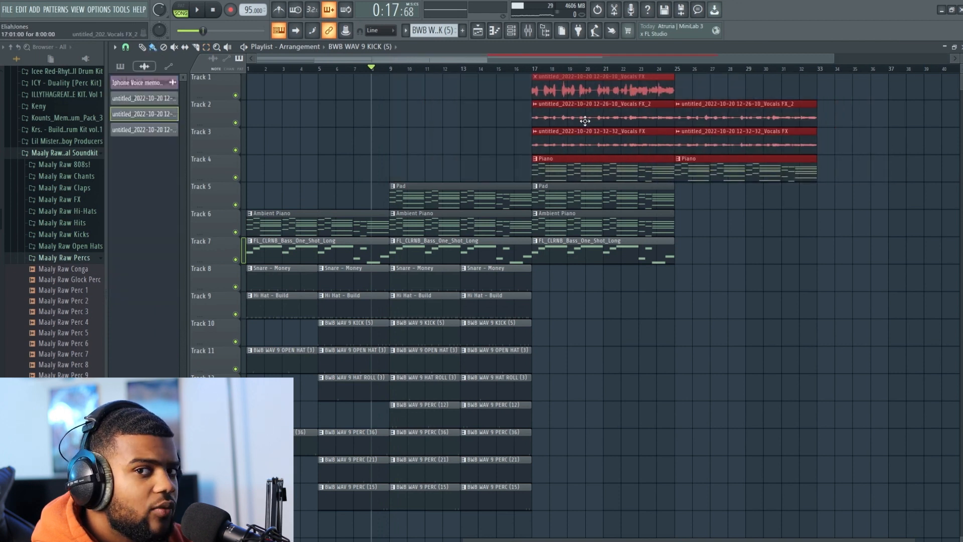
Move the vocal, Piano and second Pad clips on to bar 25 and delete the Ambient Piano and bass clips at bar 17
key(space)
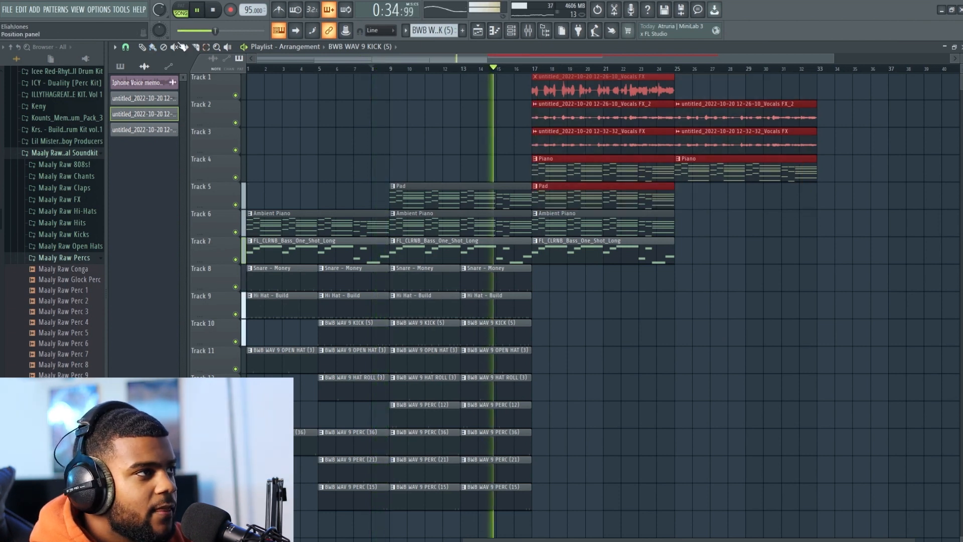
key(space)
drag(569, 174, 712, 175)
right_click(586, 222)
right_click(589, 250)
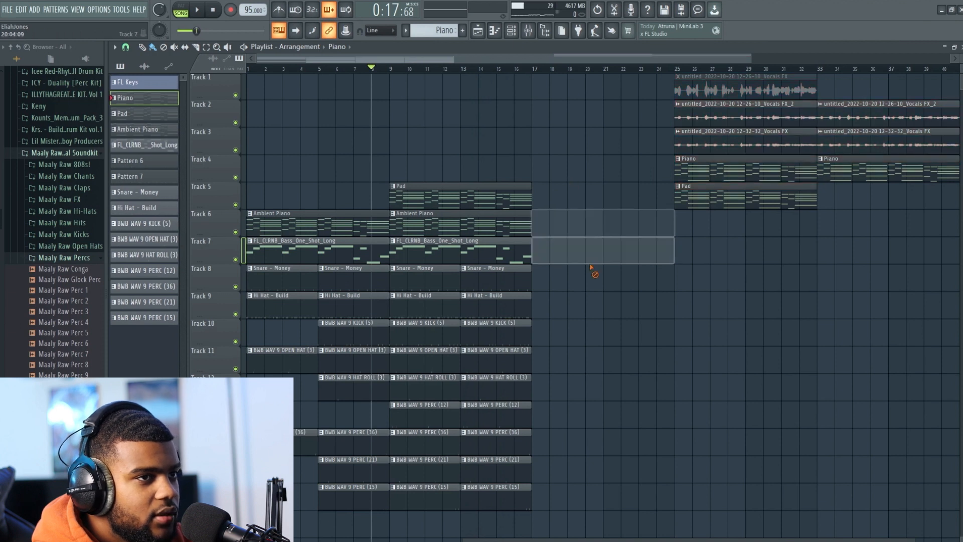
Add a Pad clip on Track 5 spanning bars 17 to 24
click(478, 190)
click(514, 159)
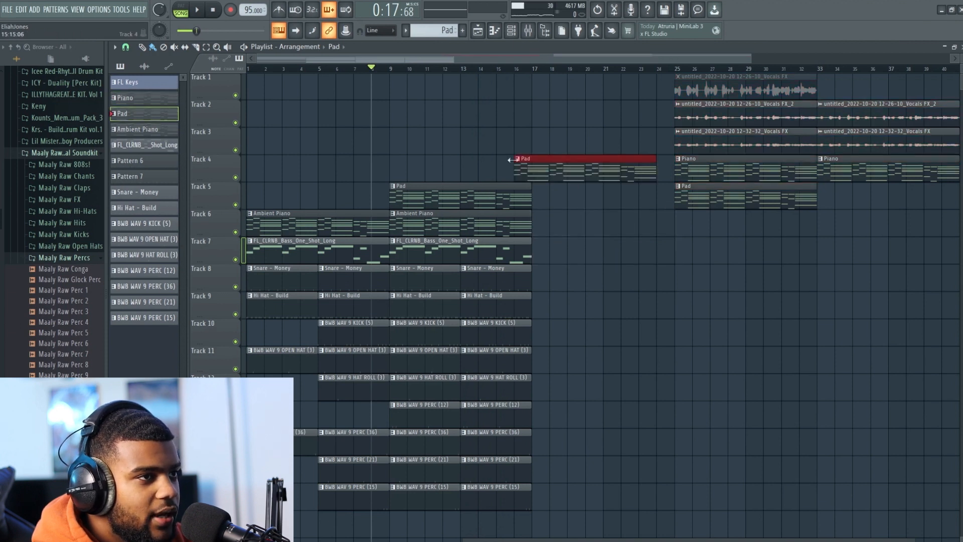
drag(570, 161, 583, 195)
Play the transition from about bar 16 and add a FL_CLRNB_Bass_One_Shot_Long clip at bar 17 on Track 7
key(space)
click(518, 67)
right_click(701, 296)
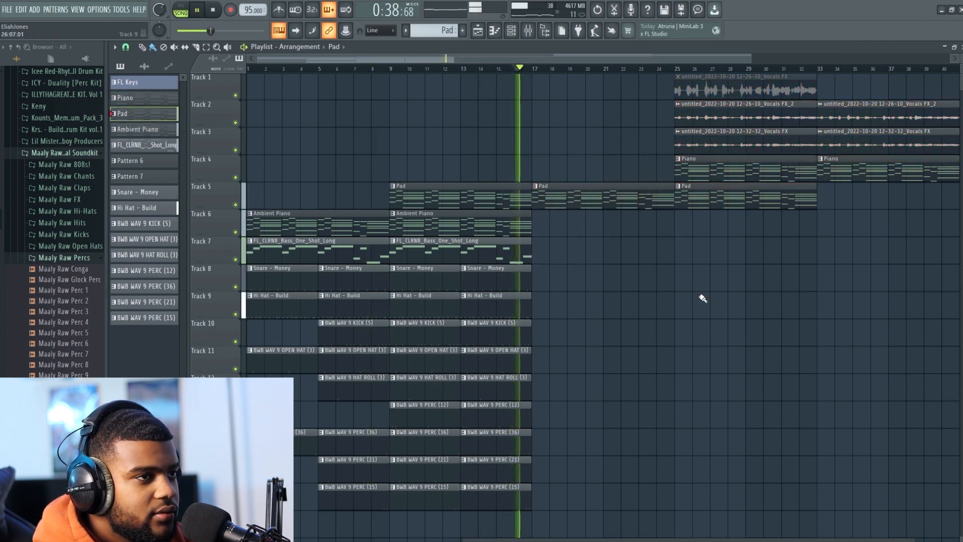
right_click(698, 290)
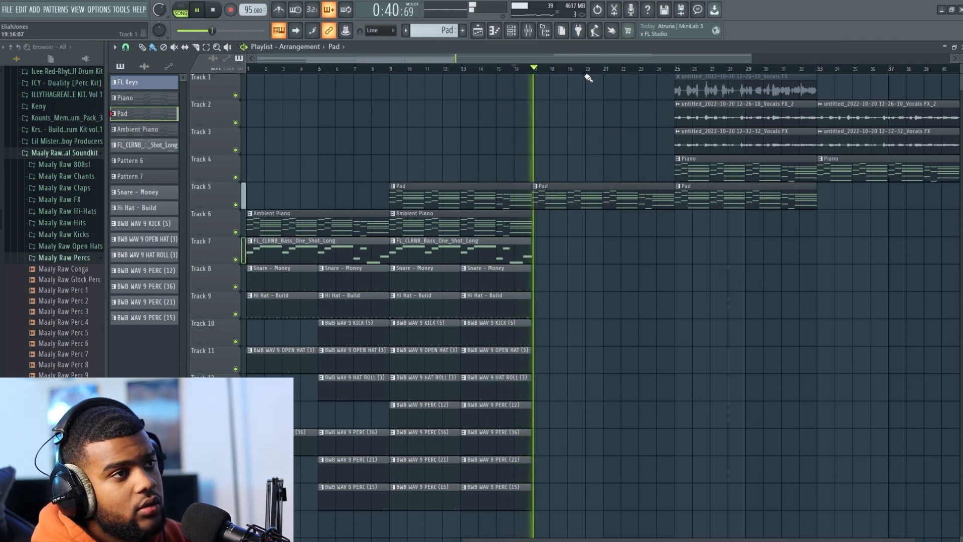
scroll(587, 76, down, 2)
click(444, 250)
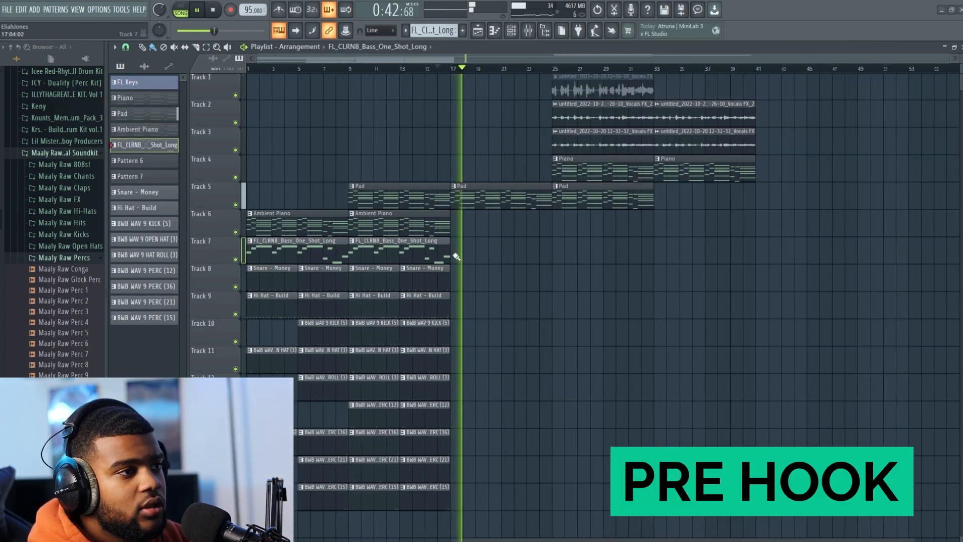
drag(444, 249, 536, 262)
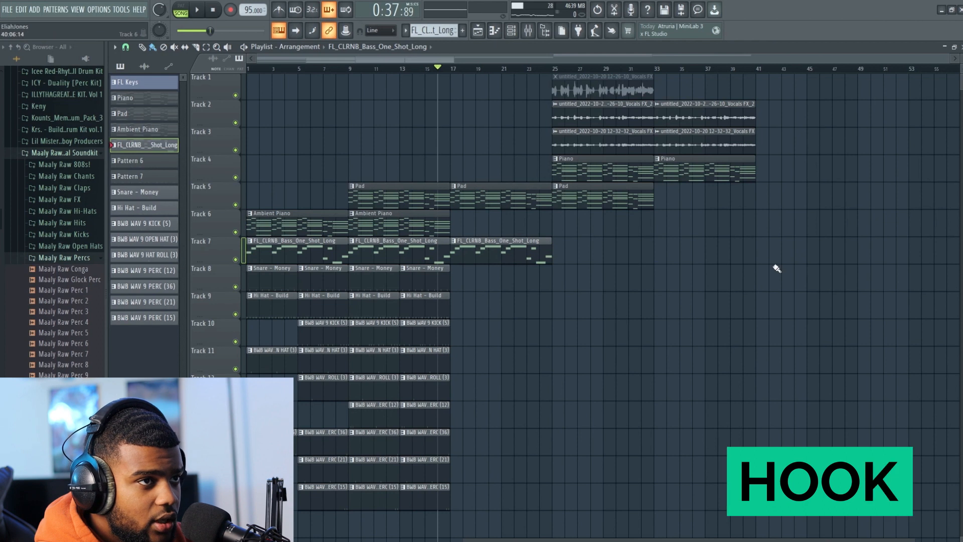
Delete the 12-32-32 vocal clip at bar 25 and fill bars 25 to 40 with Ambient Piano and Pad clips
right_click(590, 145)
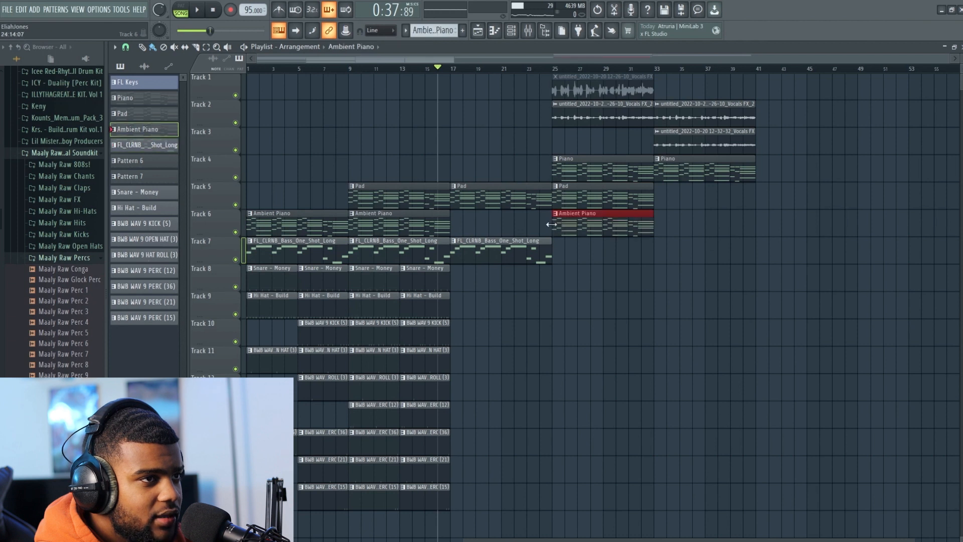
click(667, 224)
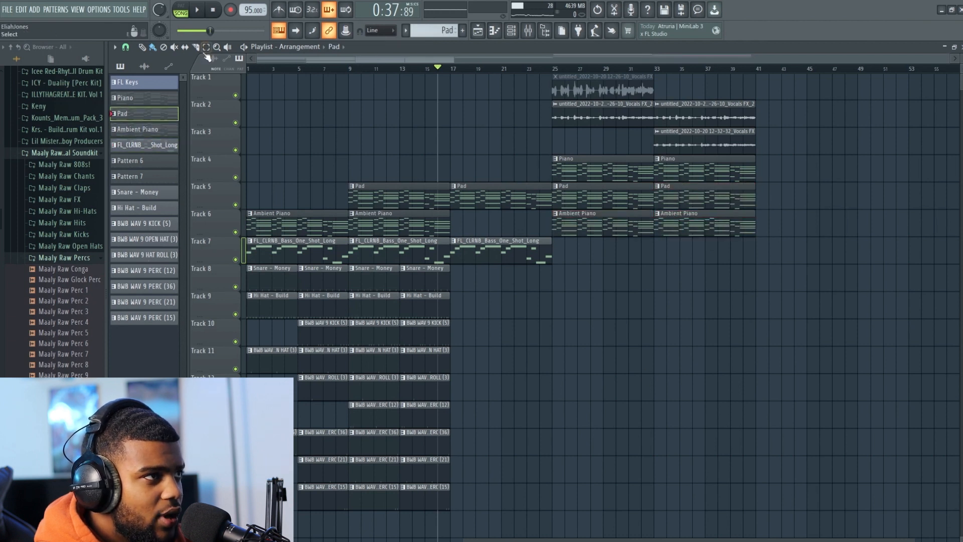
Copy the drum clips from bars 9–16 across bars 25–40 and add a second bass #2 clip at bar 33 on Track 7
drag(351, 273, 445, 516)
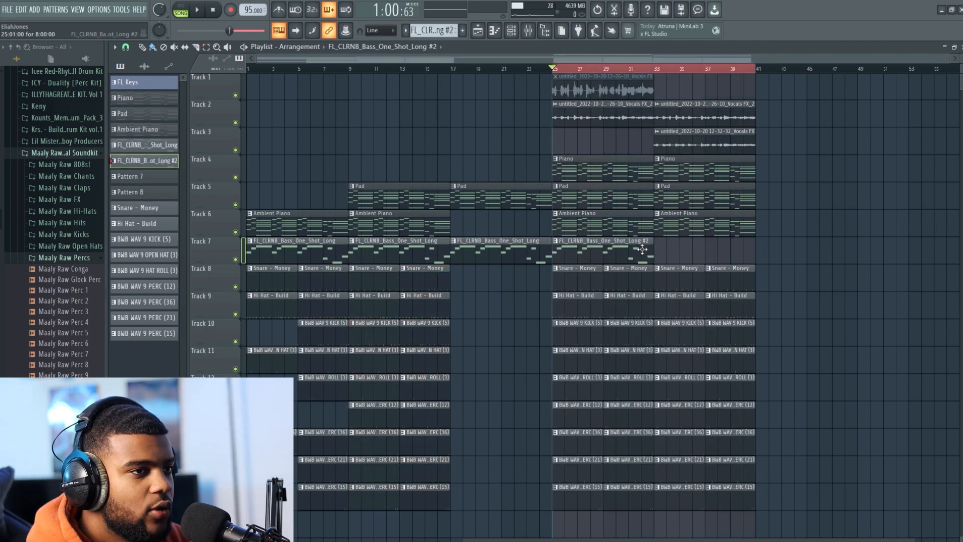
click(661, 254)
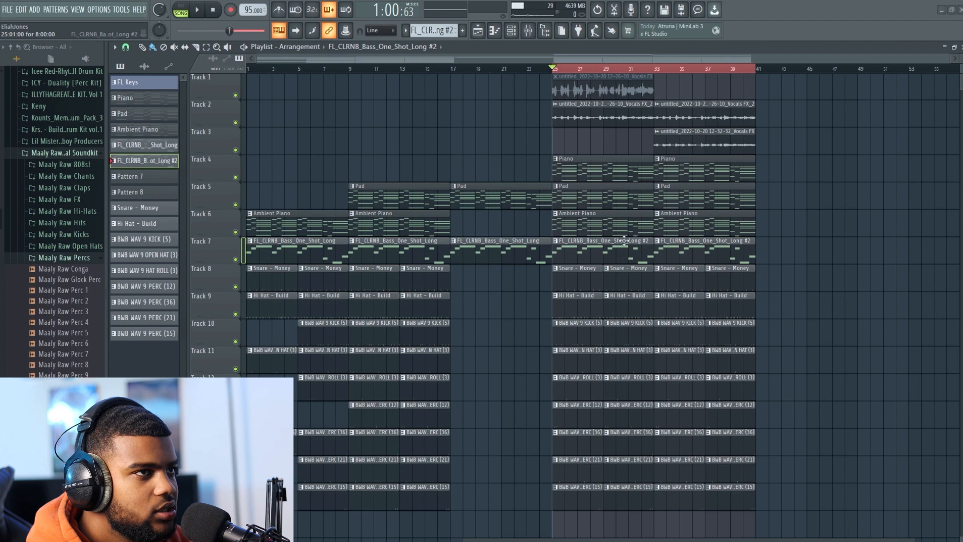
Open the channel rack for the bass #2 pattern
click(513, 33)
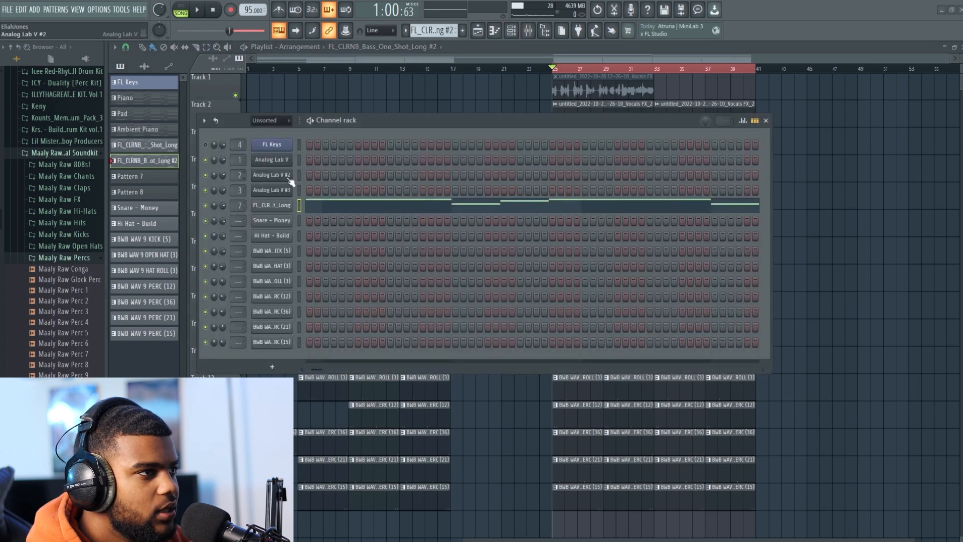
scroll(74, 271, up, 5)
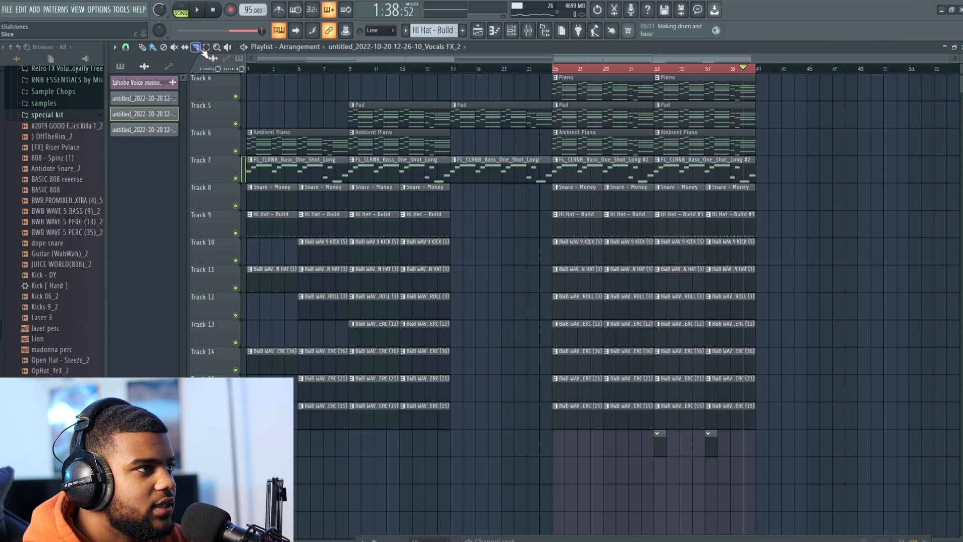
Select every clip in bars 1 to 40 and duplicate the arrangement from bar 41 onward
drag(883, 103, 247, 516)
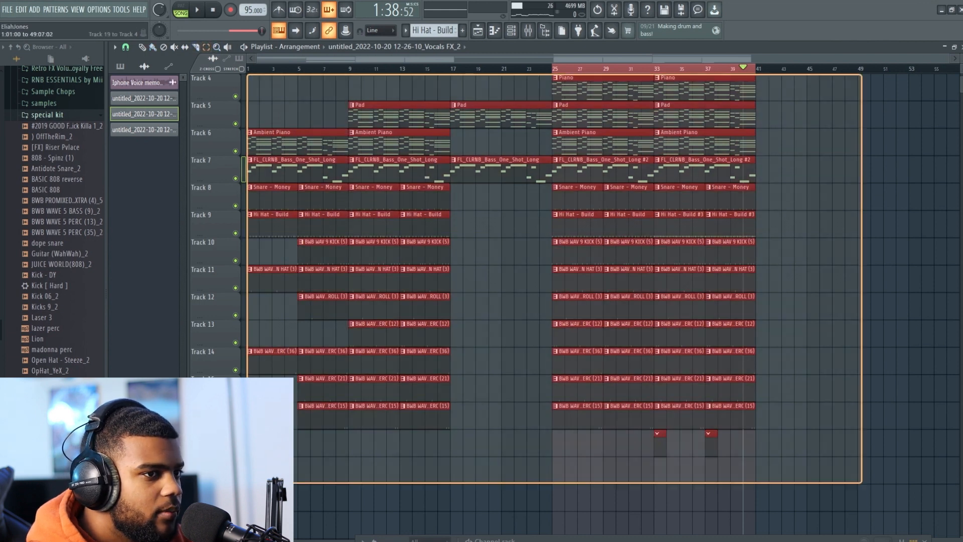
scroll(531, 404, up, 1)
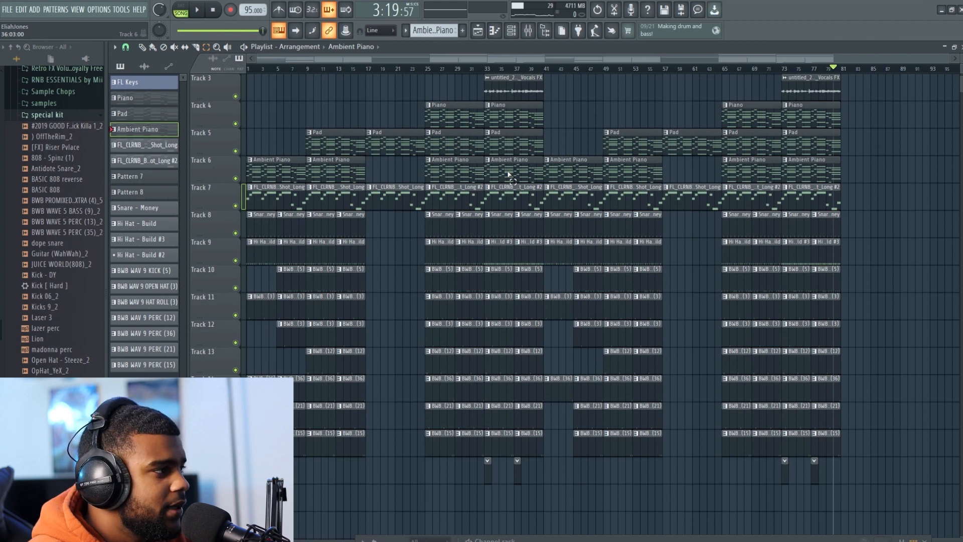
Add the [FX] Riser Pvlace sample on the track below PERC (15), starting just before bar 25, and open its audio clip settings
drag(59, 147, 584, 489)
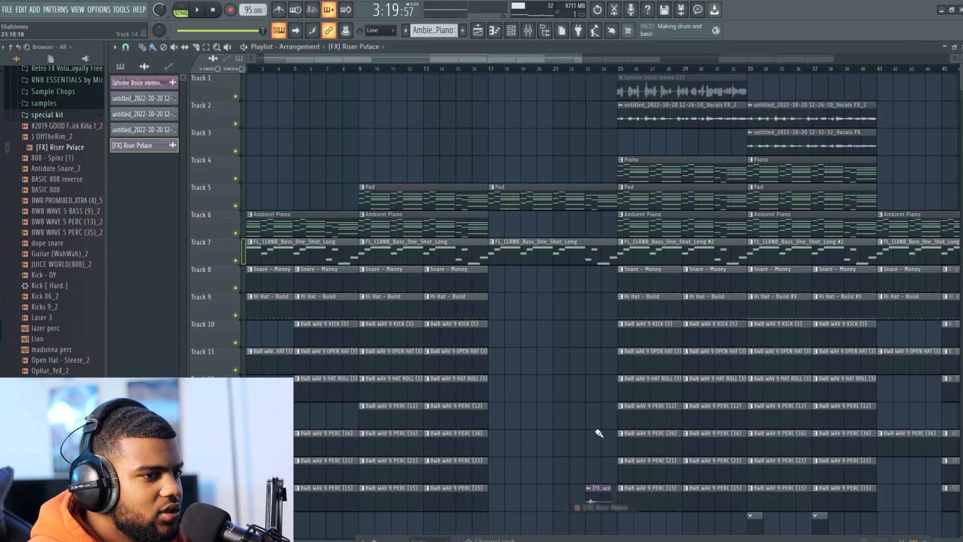
scroll(598, 434, down, 4)
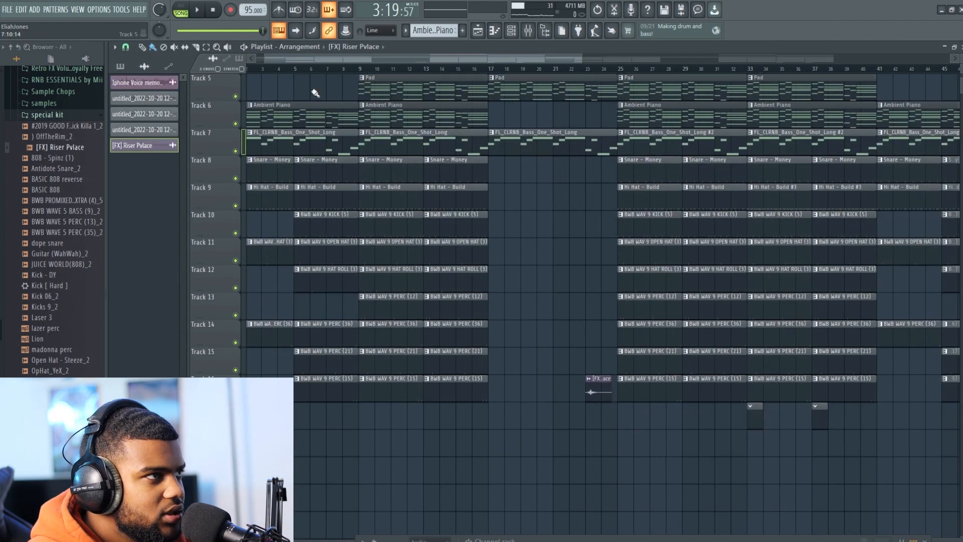
click(125, 47)
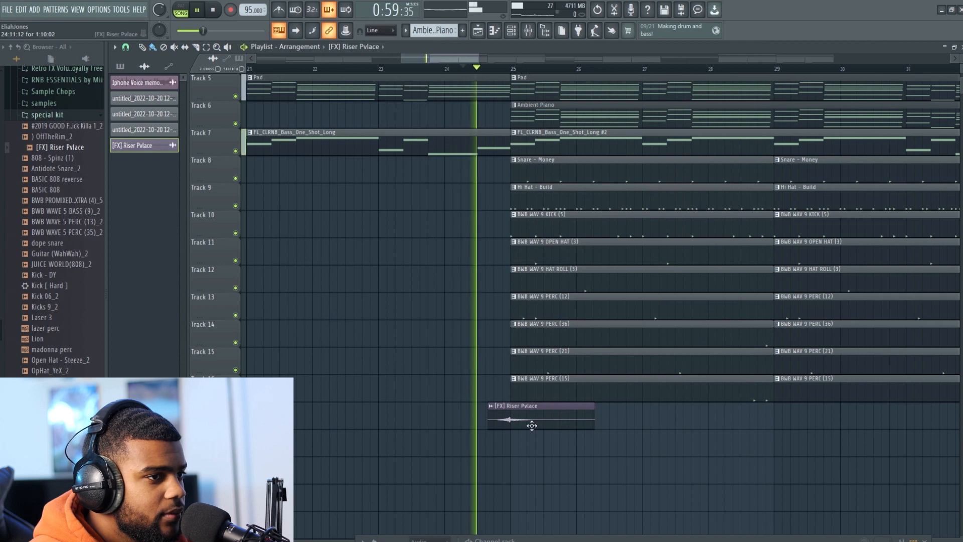
double_click(527, 418)
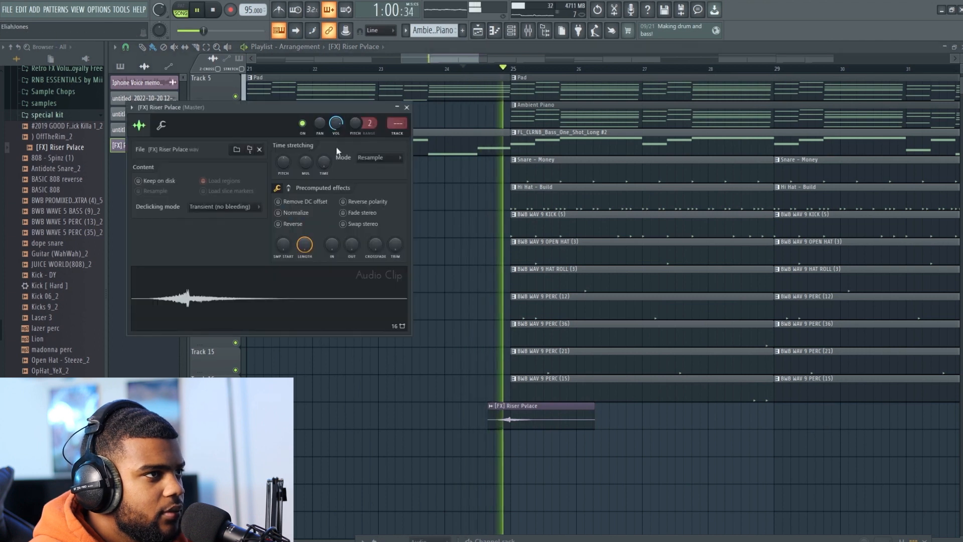